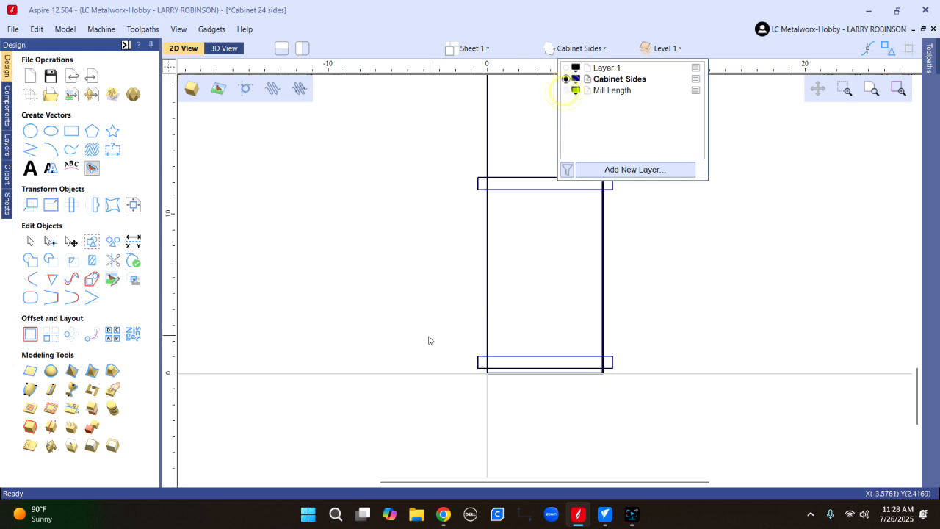
Check the sizes of the cabinet side rectangle and the middle dado rectangle, opening Set Size for the dado.
scroll(697, 307, down, 3)
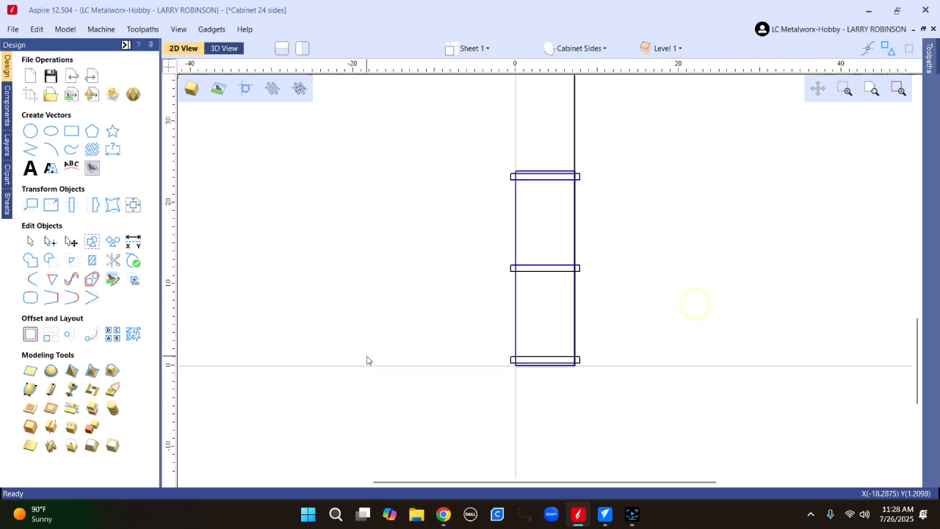
scroll(593, 314, up, 1)
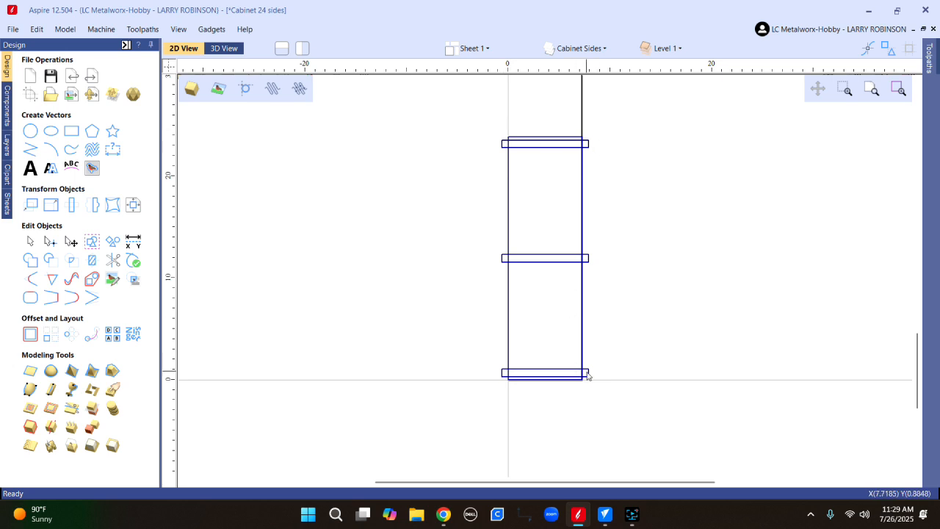
click(508, 192)
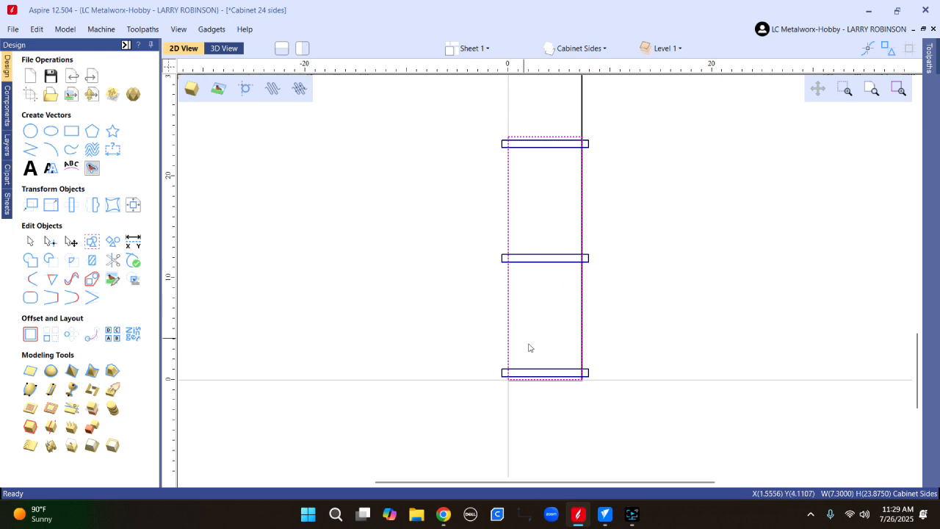
click(527, 262)
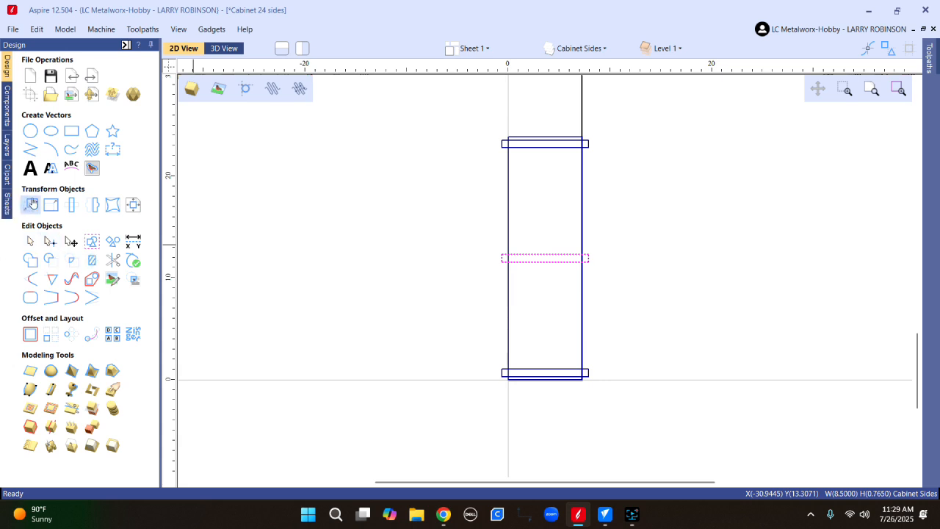
click(51, 204)
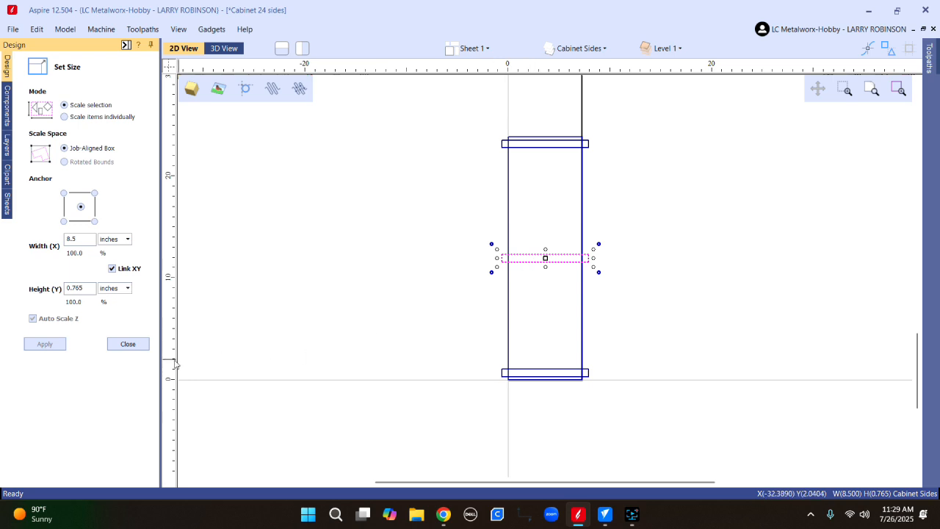
click(122, 343)
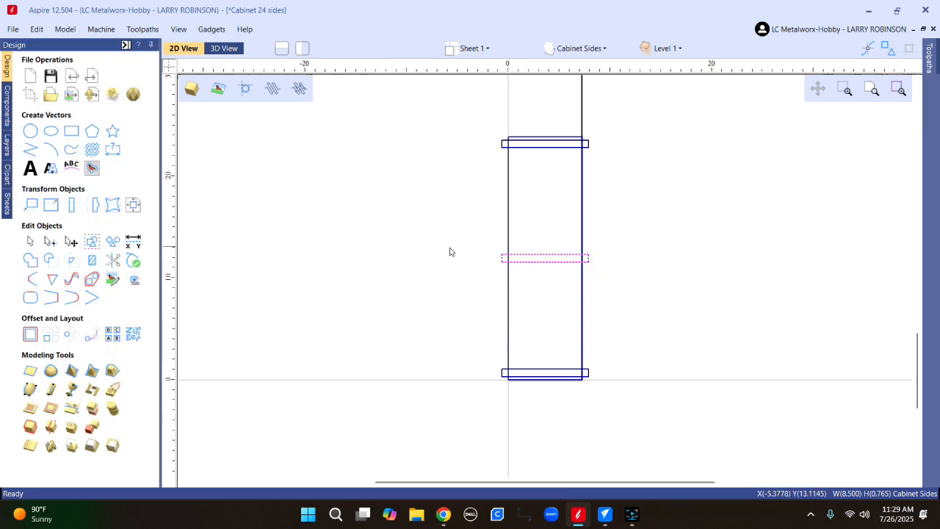
click(428, 273)
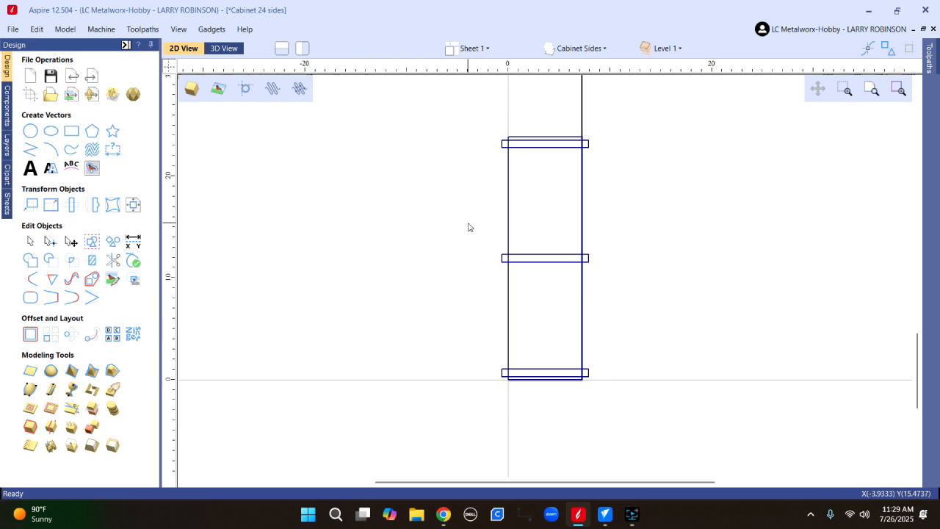
Hide the Cabinet Sides layer and show the Mill Length layer.
click(606, 48)
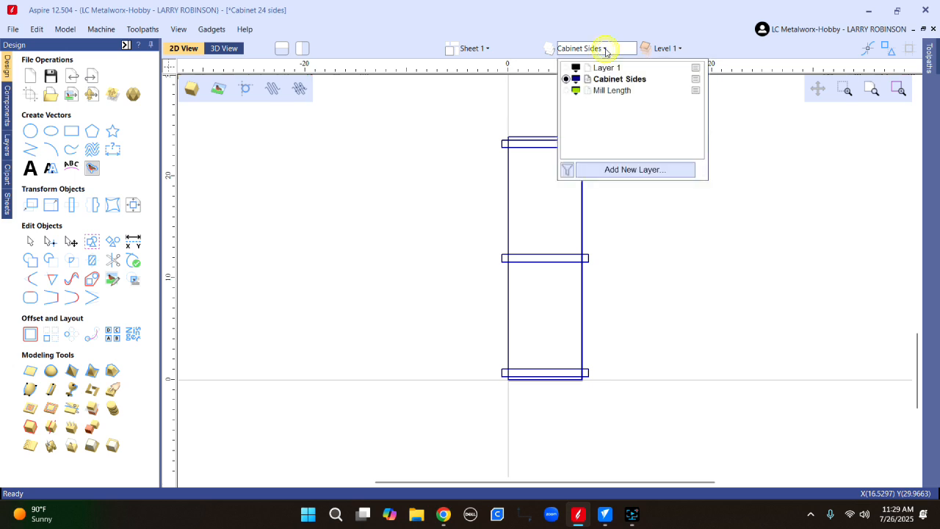
click(566, 79)
click(566, 89)
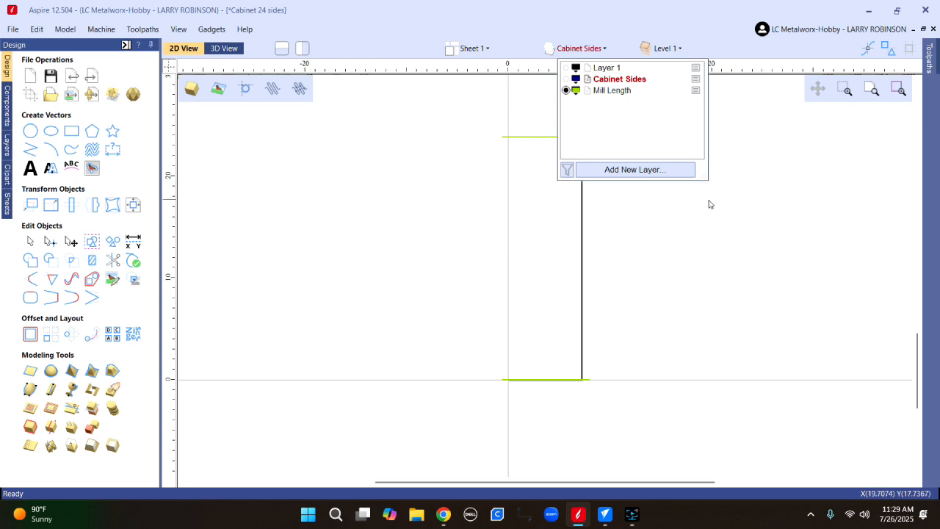
click(657, 221)
Examine the upper mill length line closely near its end, and its position relative to the lower line.
scroll(544, 152, up, 1)
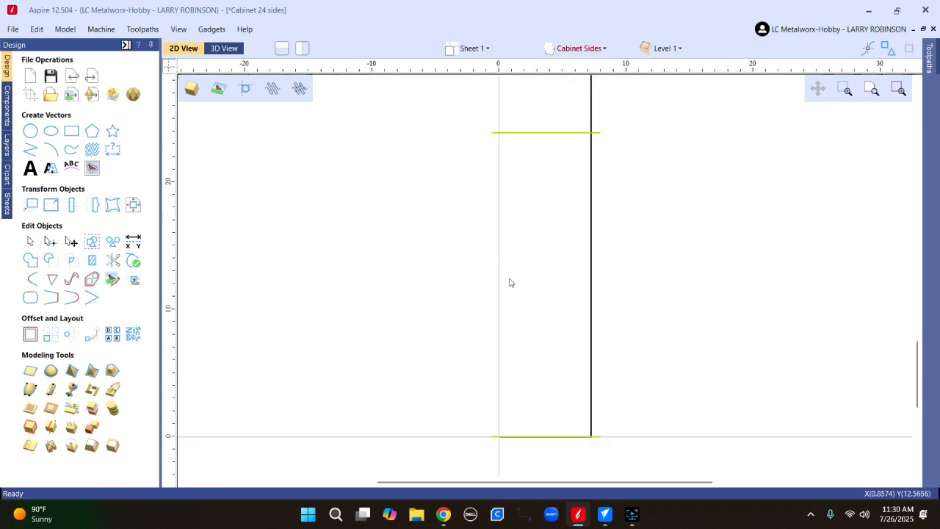
scroll(507, 280, up, 1)
scroll(501, 99, up, 15)
scroll(195, 134, up, 1)
scroll(187, 158, up, 5)
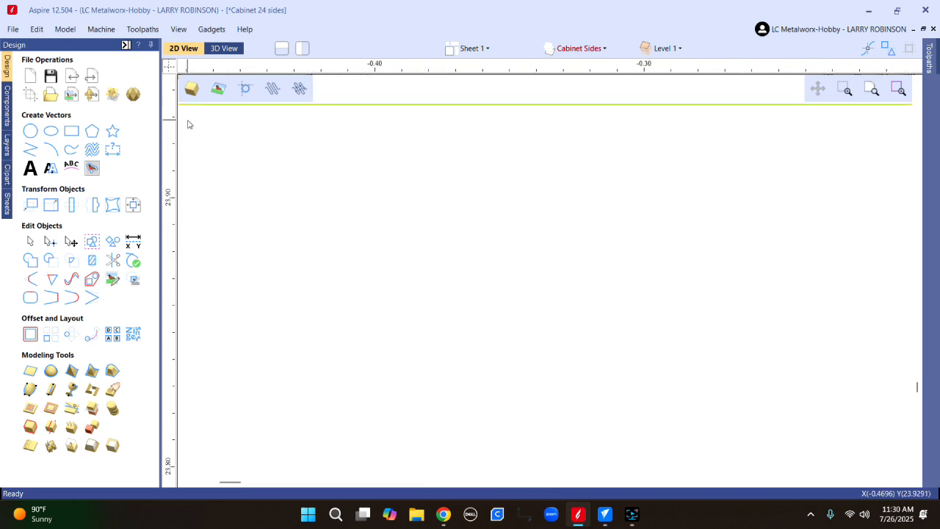
scroll(188, 134, up, 8)
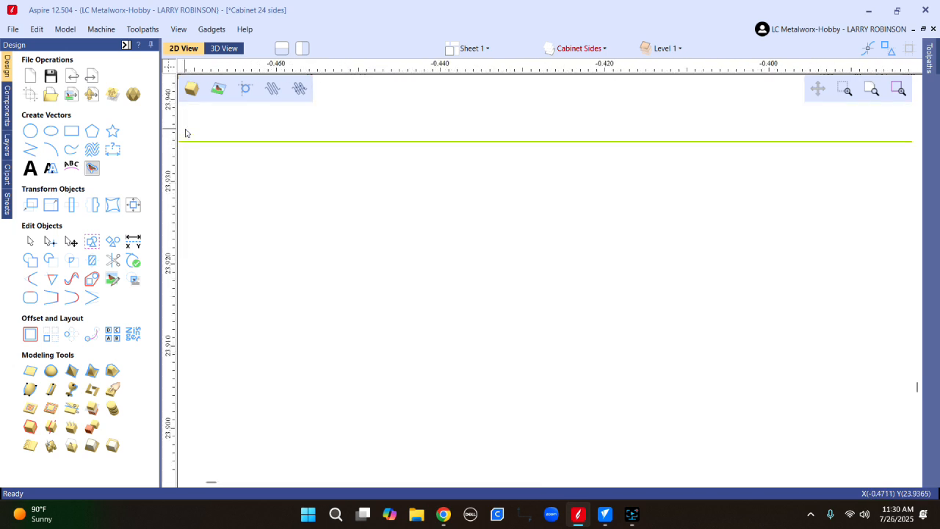
scroll(195, 176, up, 4)
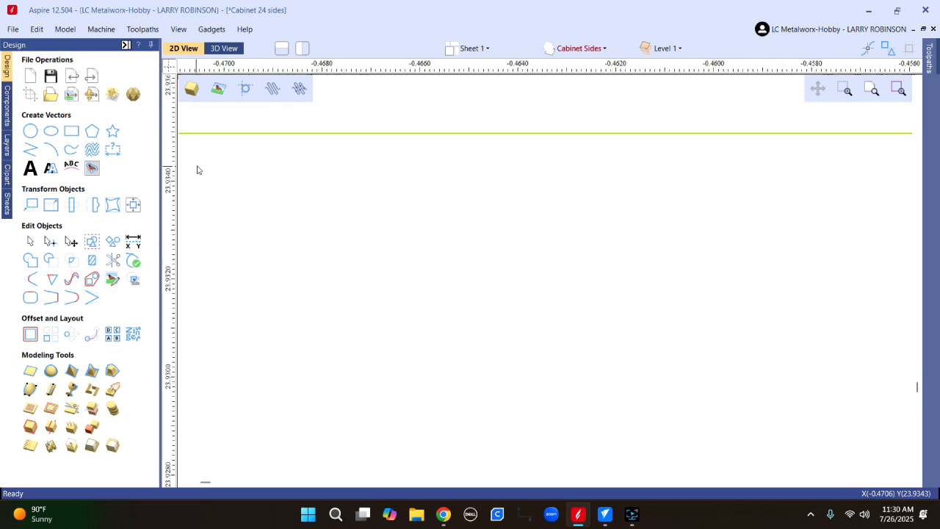
scroll(196, 141, down, 12)
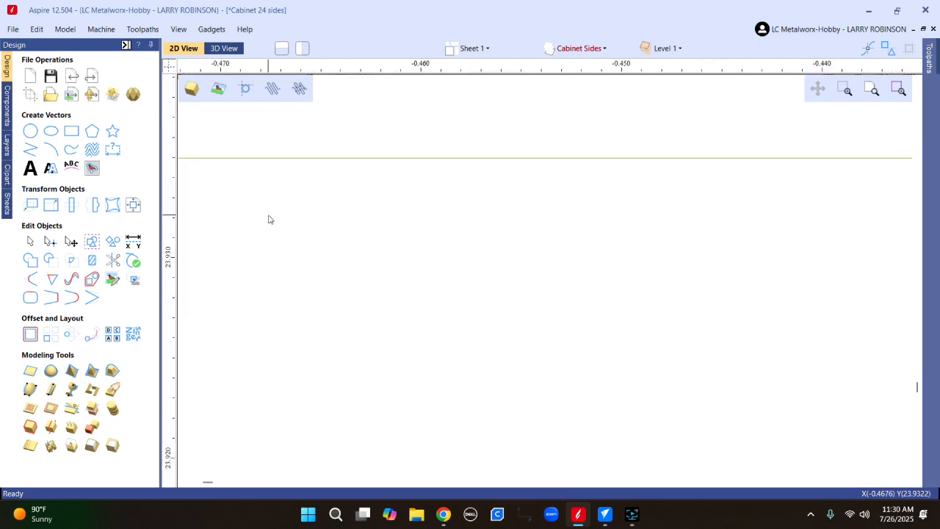
scroll(440, 168, down, 15)
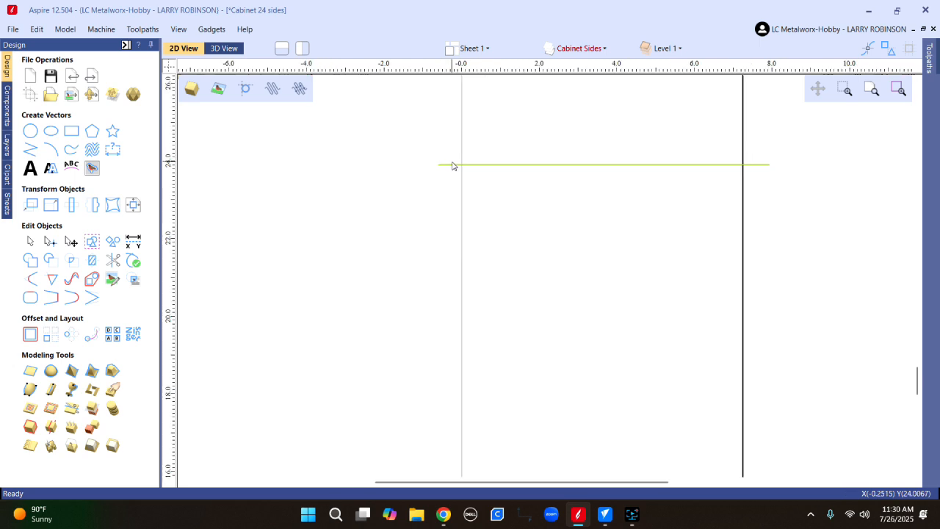
scroll(558, 189, up, 2)
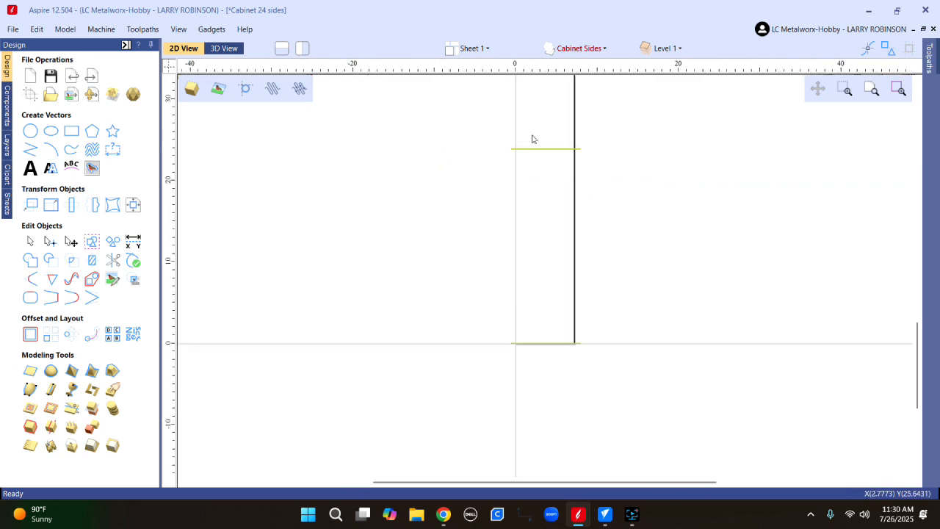
scroll(640, 279, up, 1)
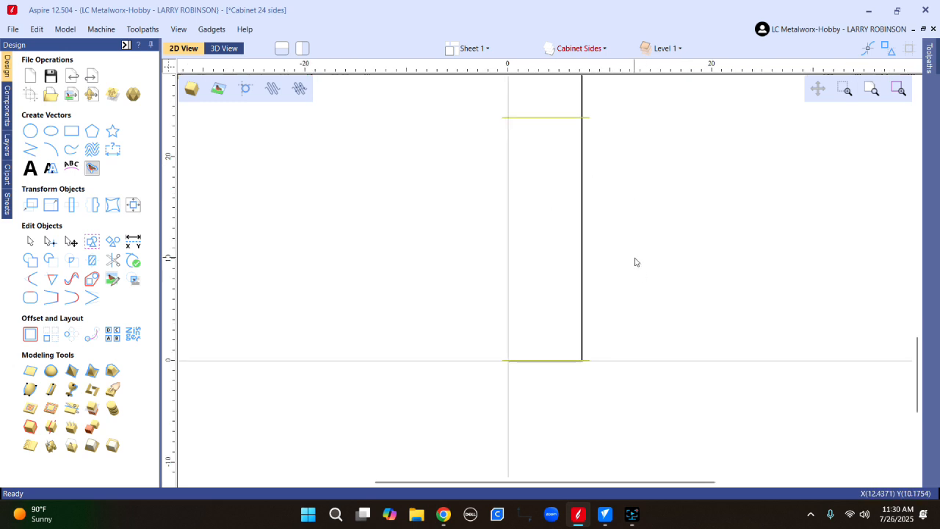
Examine where the two mill length lines sit along the full length of the board.
scroll(580, 219, down, 5)
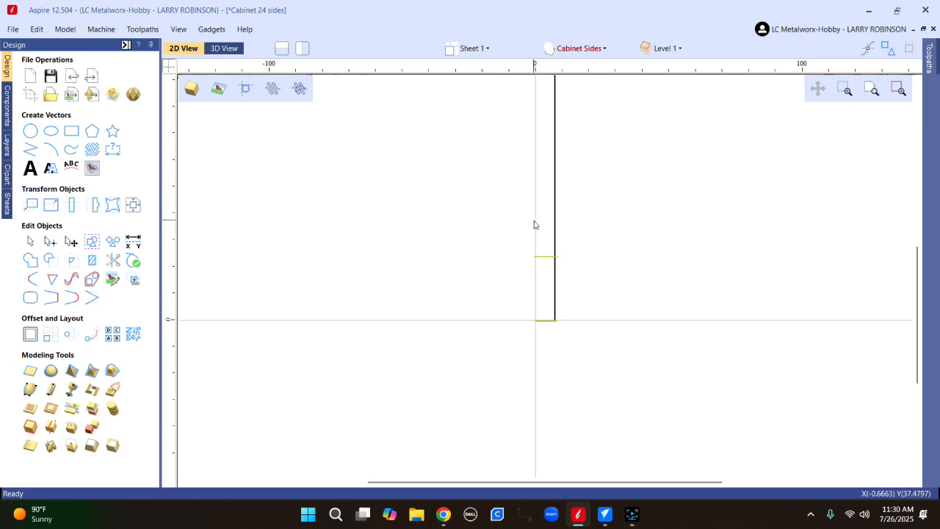
scroll(537, 225, down, 3)
scroll(564, 162, up, 2)
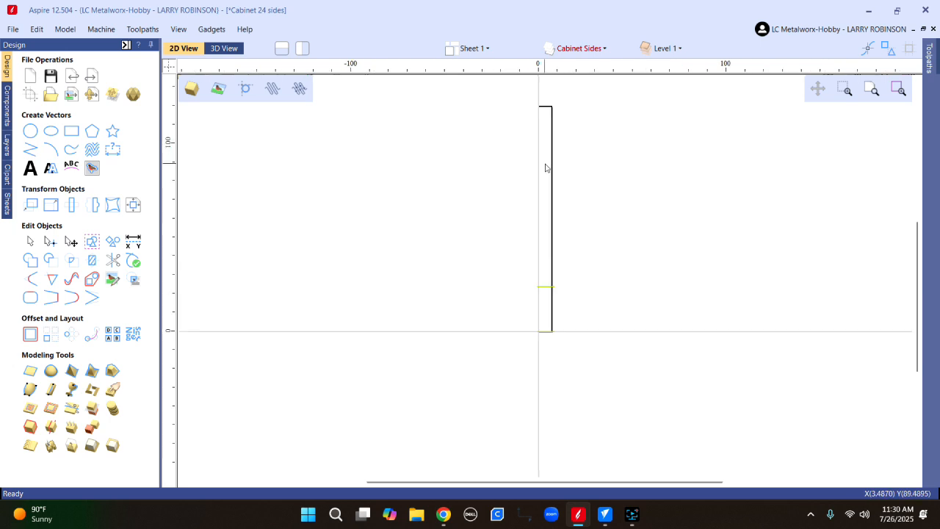
scroll(470, 254, up, 2)
scroll(561, 327, up, 2)
scroll(585, 267, up, 1)
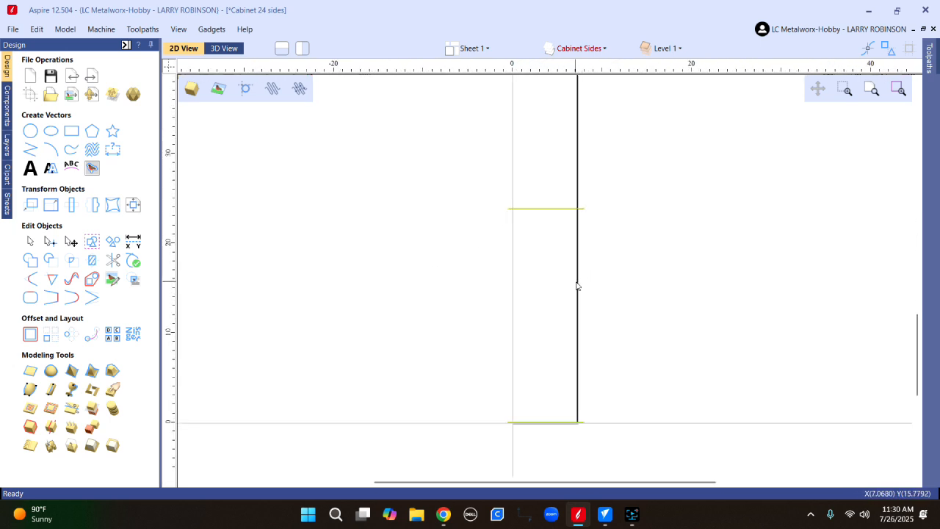
Switch to the toolpath tools and display the Mill Ht Badger toolpath, checking its cuts along both mill length lines.
click(126, 45)
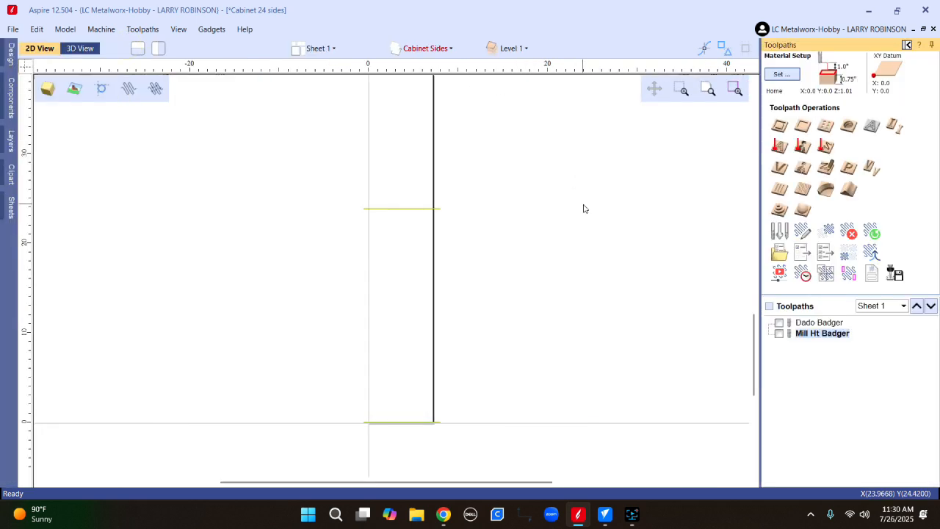
click(779, 334)
scroll(425, 210, up, 5)
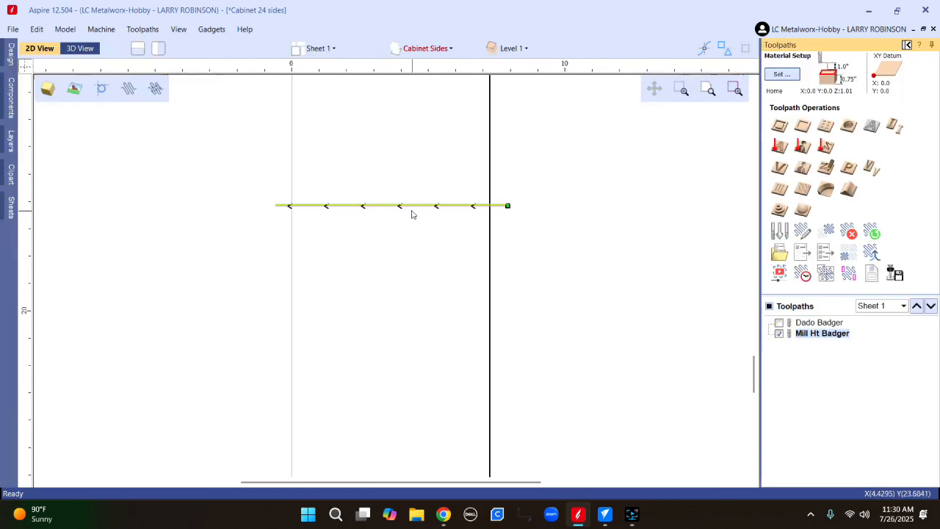
scroll(409, 206, down, 4)
scroll(400, 199, up, 8)
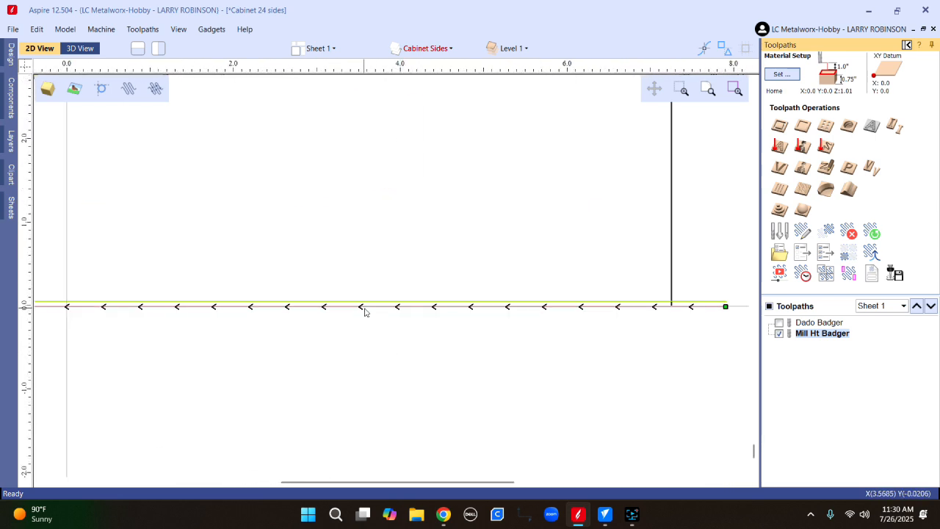
scroll(365, 309, down, 1)
Review the Mill Ht Badger profile toolpath's depth, tool, offset side and ramp settings, and close it without recalculating.
click(804, 335)
double_click(803, 335)
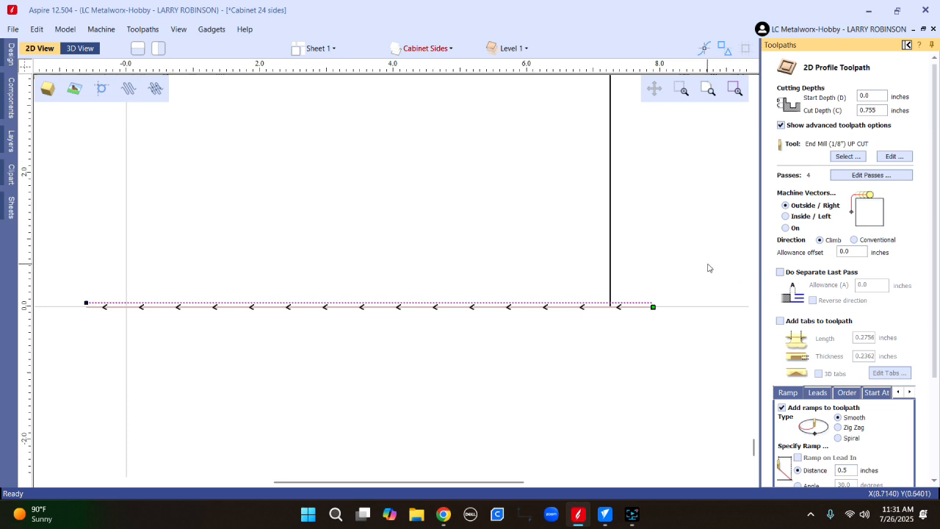
scroll(815, 371, down, 2)
scroll(815, 371, down, 2)
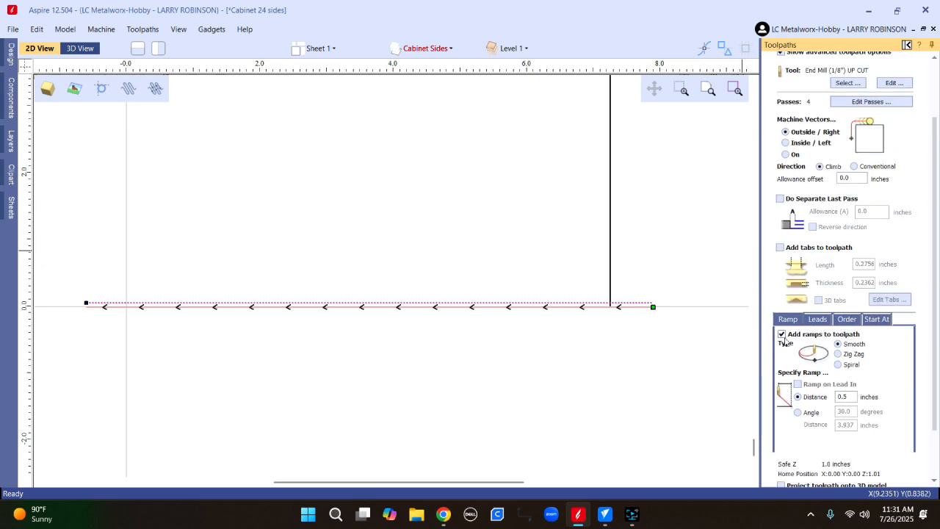
scroll(834, 305, down, 1)
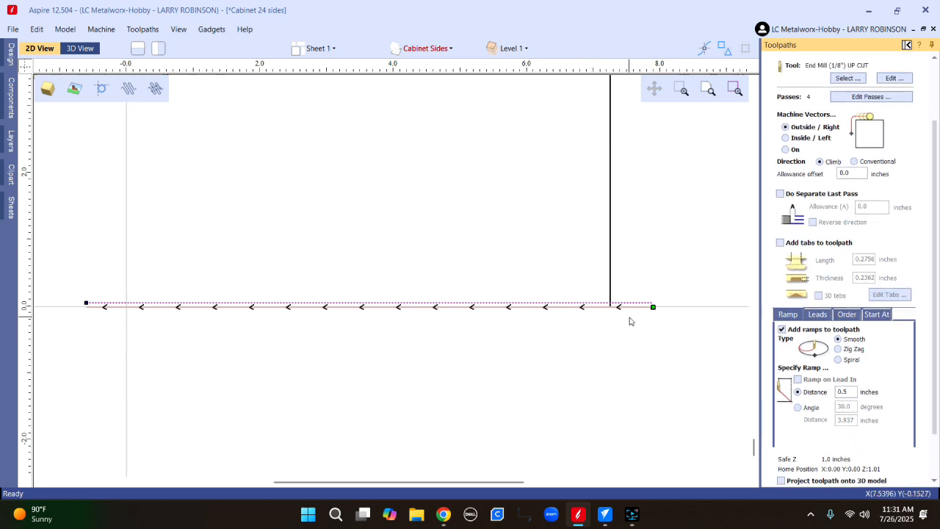
scroll(878, 434, down, 3)
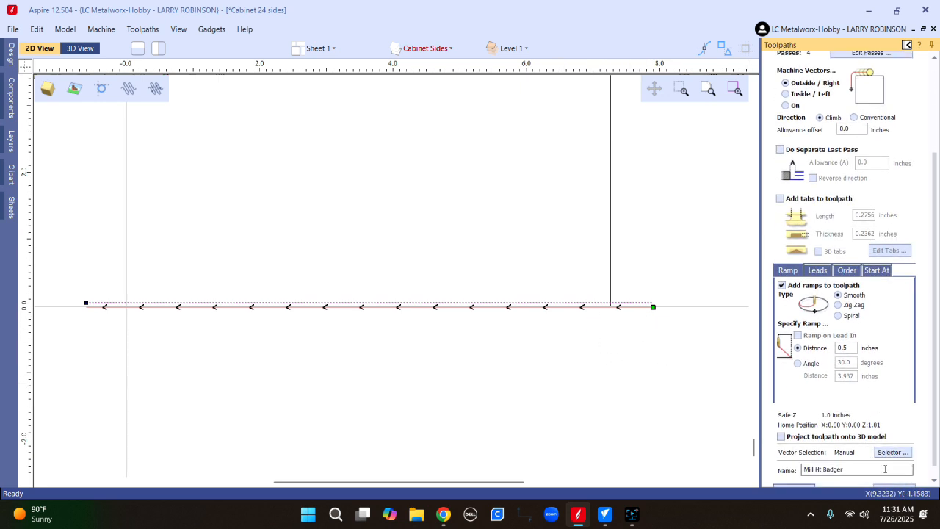
click(892, 477)
Compare the Mill Ht Badger cutting path with the lower mill length line by toggling the toolpath's visibility off and on.
scroll(492, 327, down, 3)
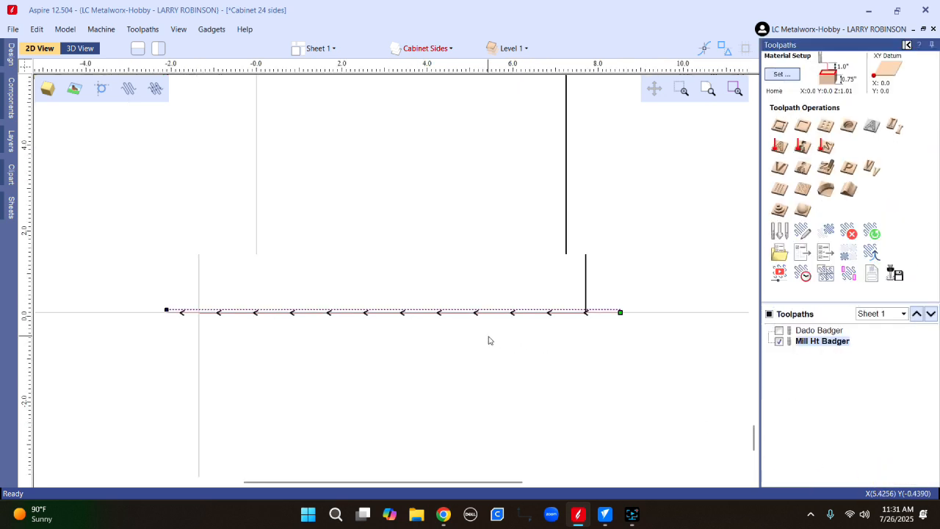
scroll(406, 323, up, 2)
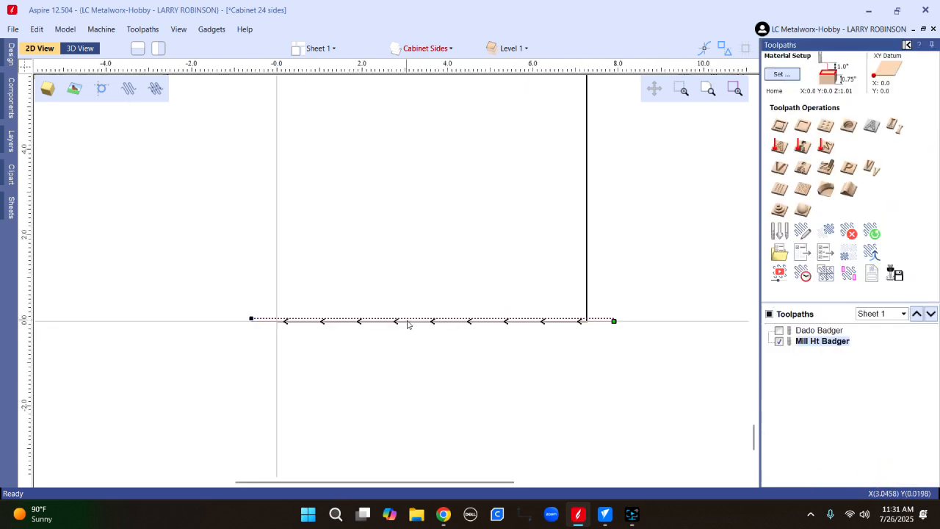
click(779, 342)
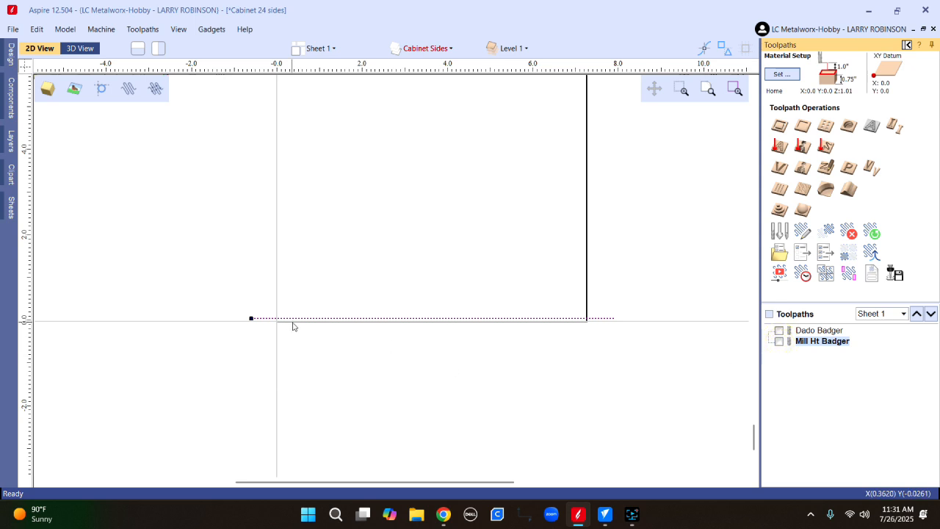
click(778, 341)
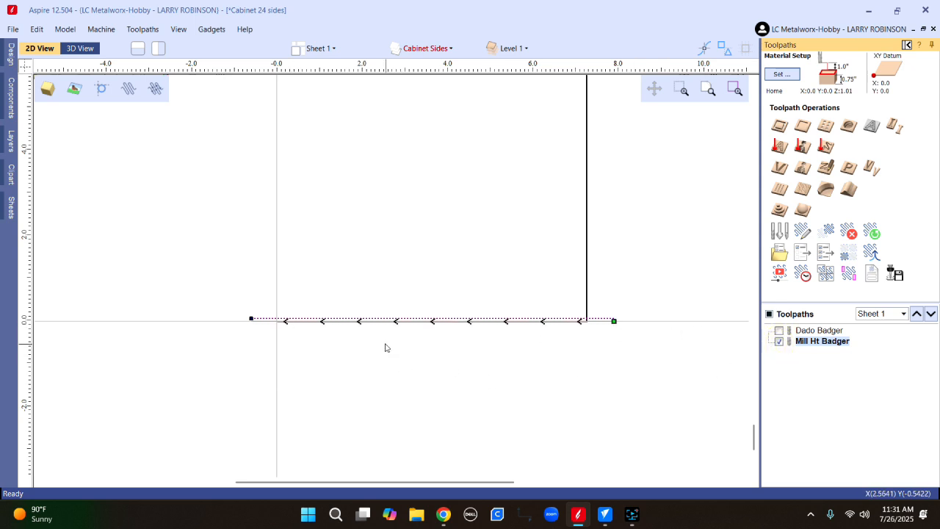
scroll(341, 321, up, 2)
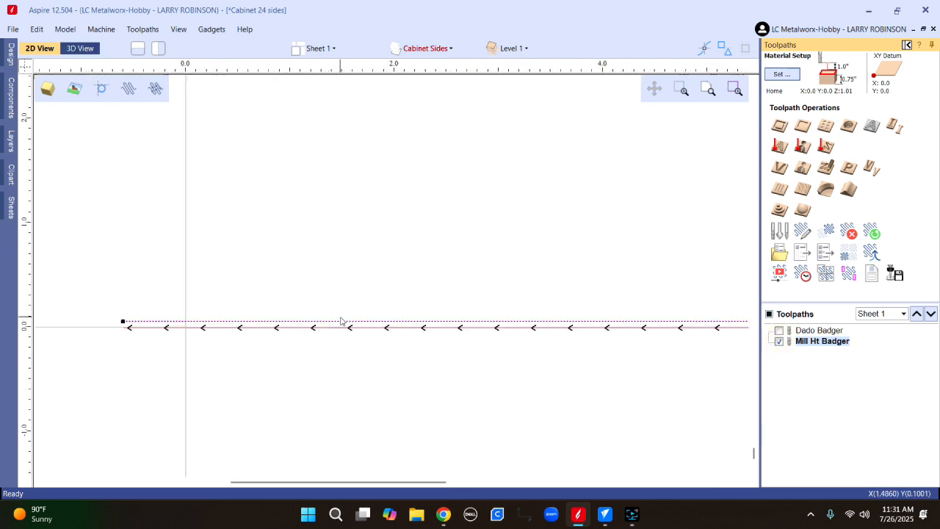
scroll(378, 327, up, 2)
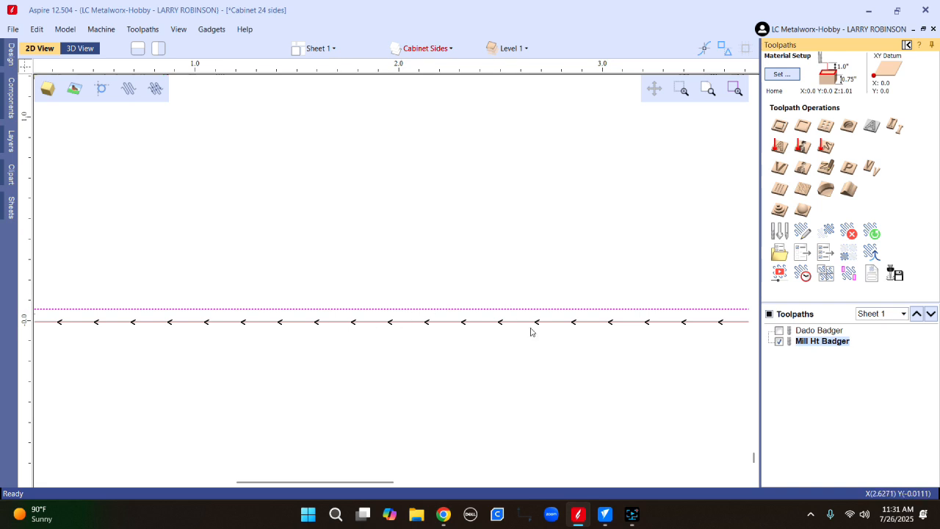
scroll(495, 332, down, 2)
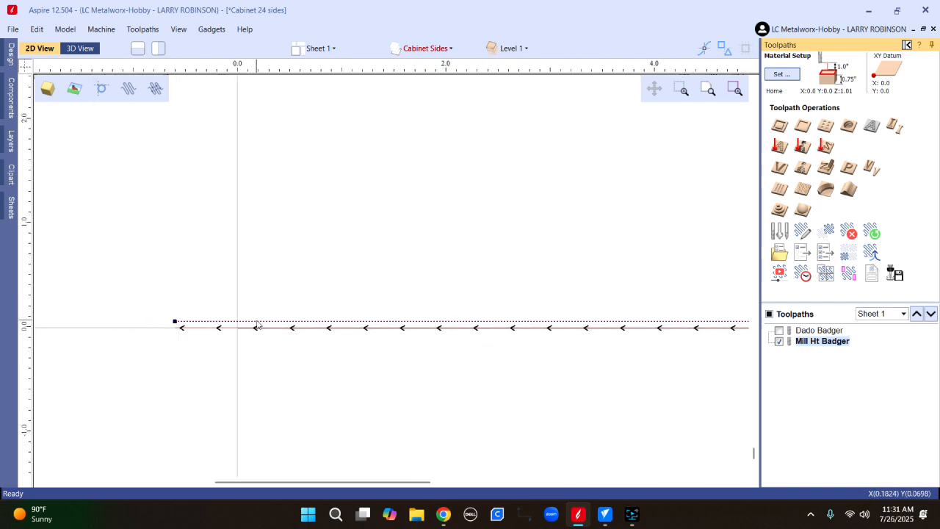
scroll(195, 323, up, 5)
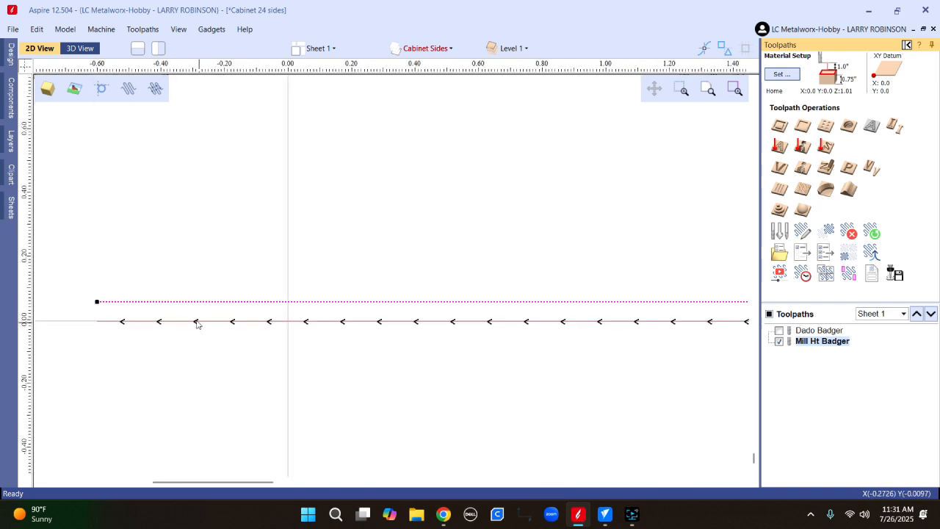
Examine the offset between the Mill Ht Badger cutting path and the mill length line at both the lower and upper cuts.
scroll(63, 310, up, 10)
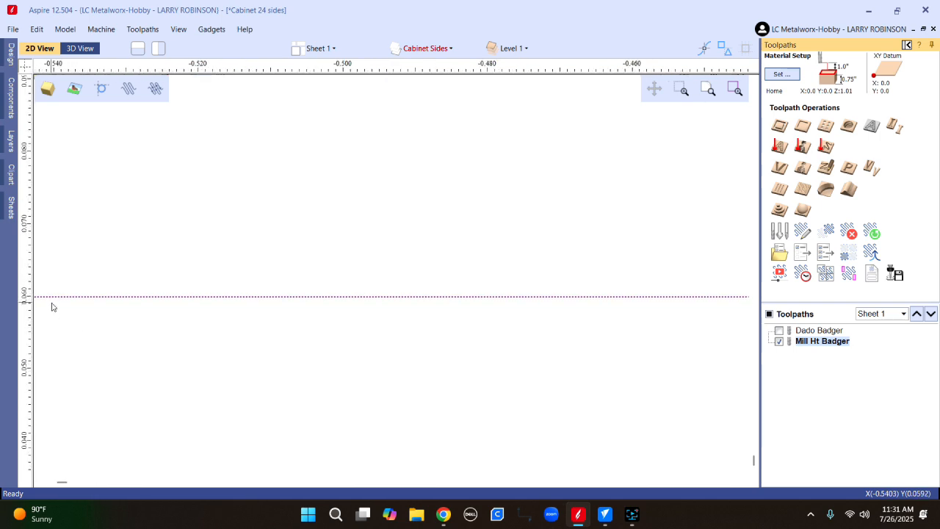
scroll(38, 306, up, 1)
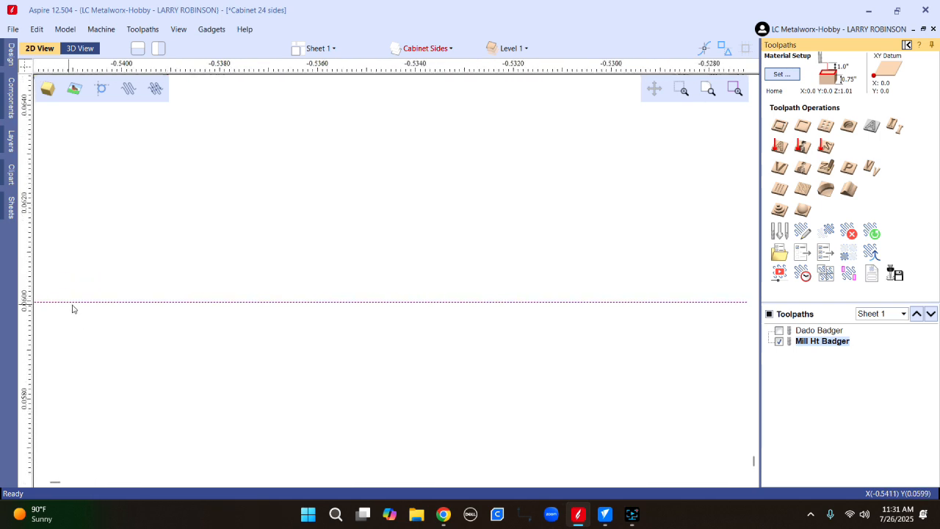
scroll(125, 294, down, 12)
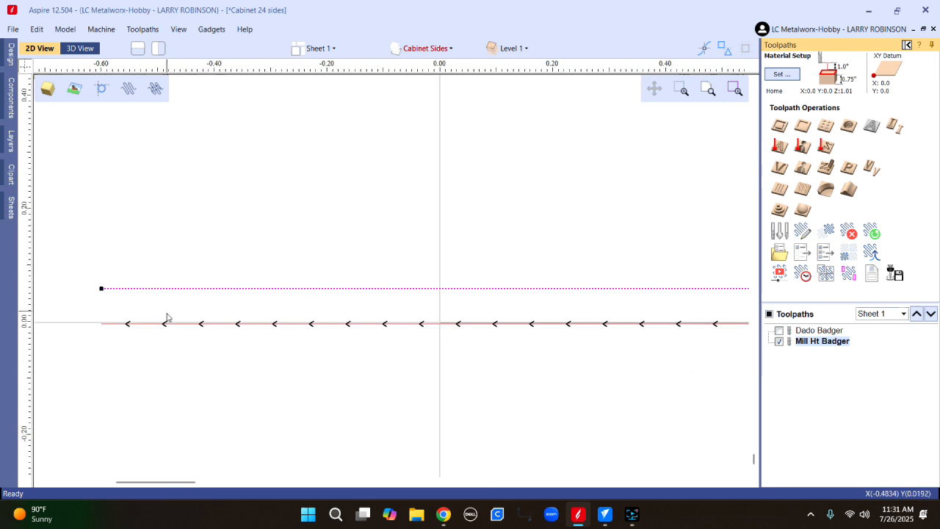
scroll(203, 257, down, 6)
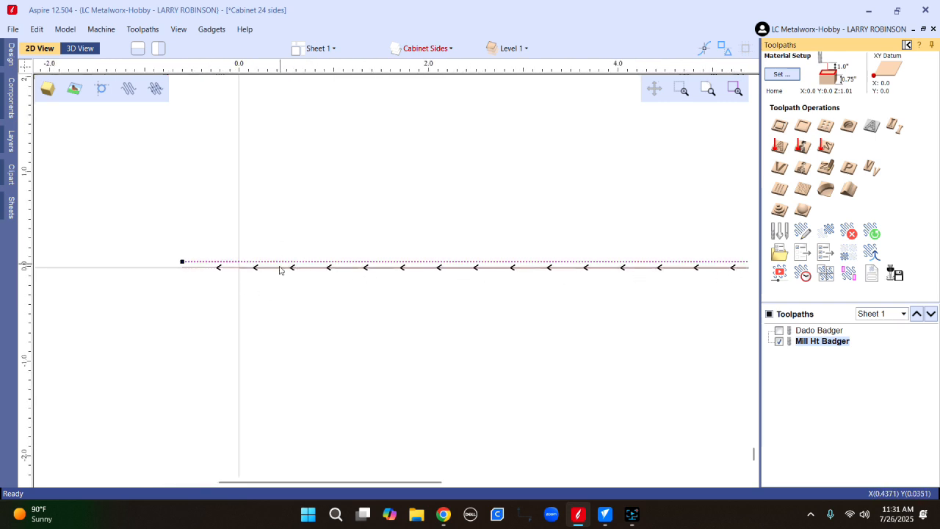
scroll(231, 304, down, 5)
scroll(419, 301, up, 2)
scroll(493, 351, down, 5)
scroll(399, 243, up, 4)
scroll(371, 186, up, 6)
scroll(438, 198, up, 1)
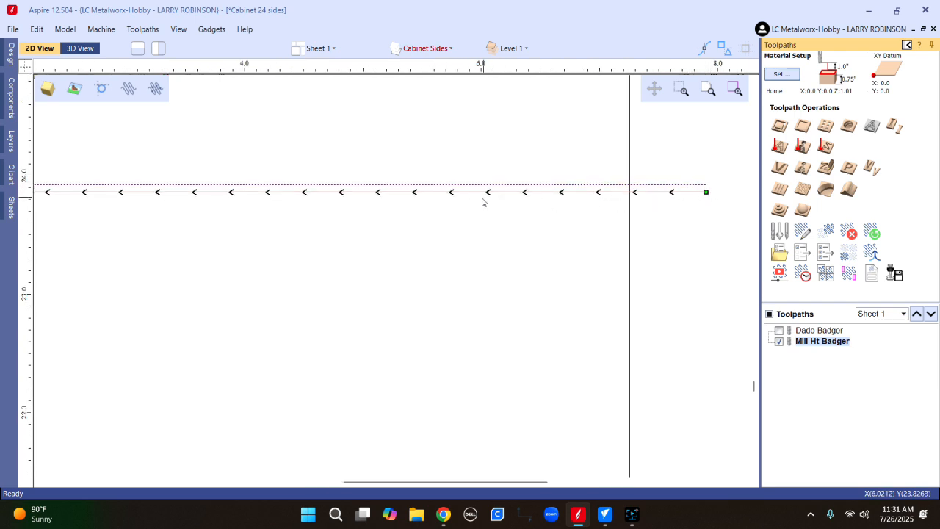
scroll(477, 208, down, 5)
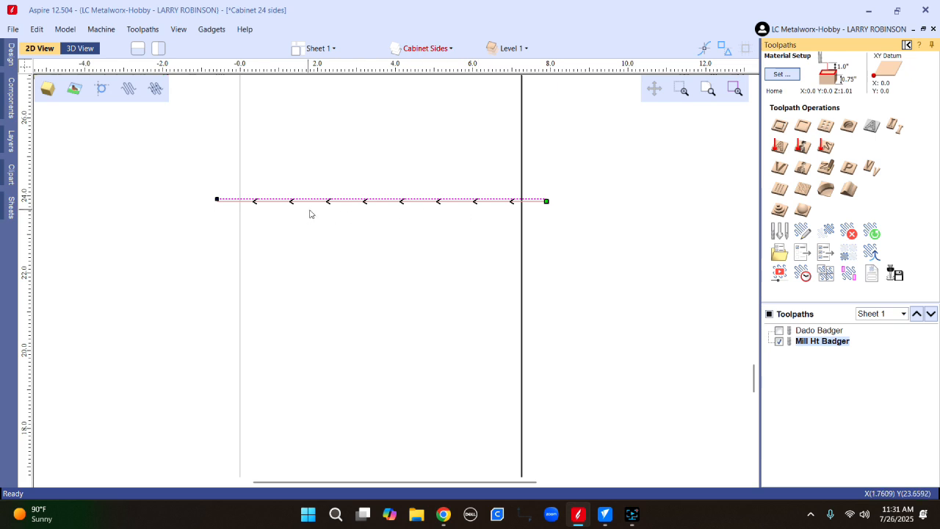
scroll(545, 206, up, 3)
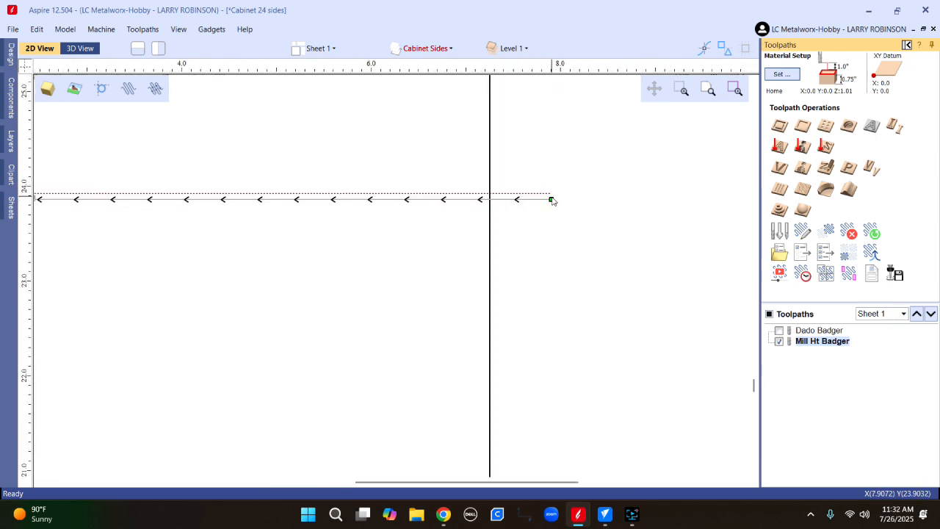
Switch the two mill length lines to node editing and inspect the start and end nodes of the upper line.
scroll(595, 183, down, 2)
right_click(566, 193)
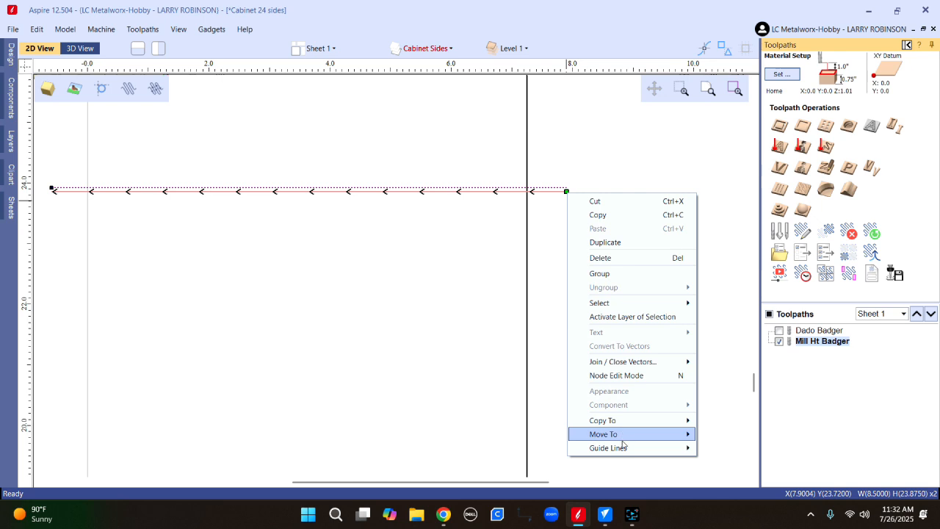
mouse_move(628, 440)
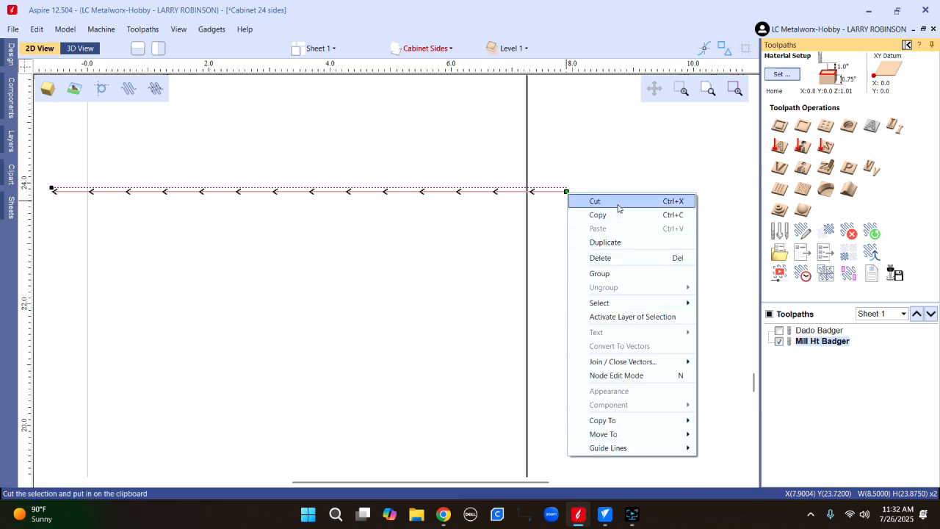
click(634, 376)
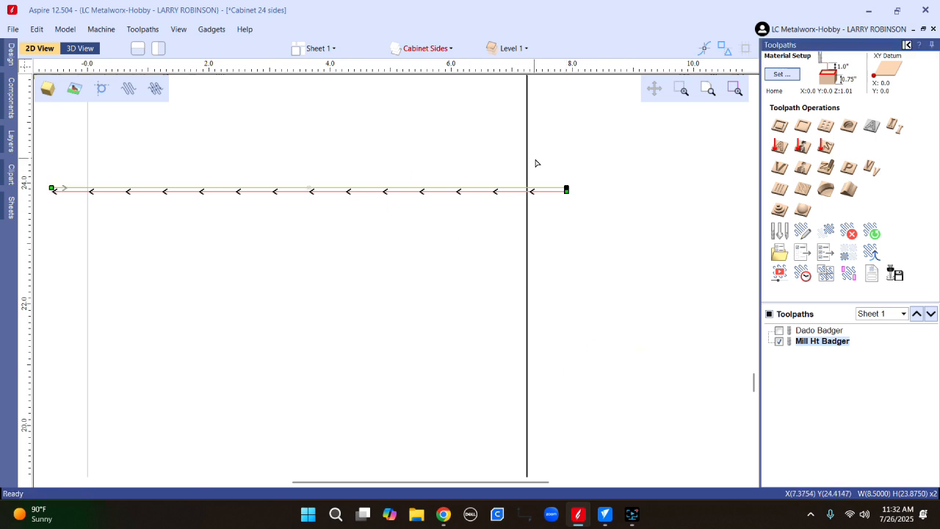
scroll(536, 163, down, 2)
scroll(225, 178, up, 5)
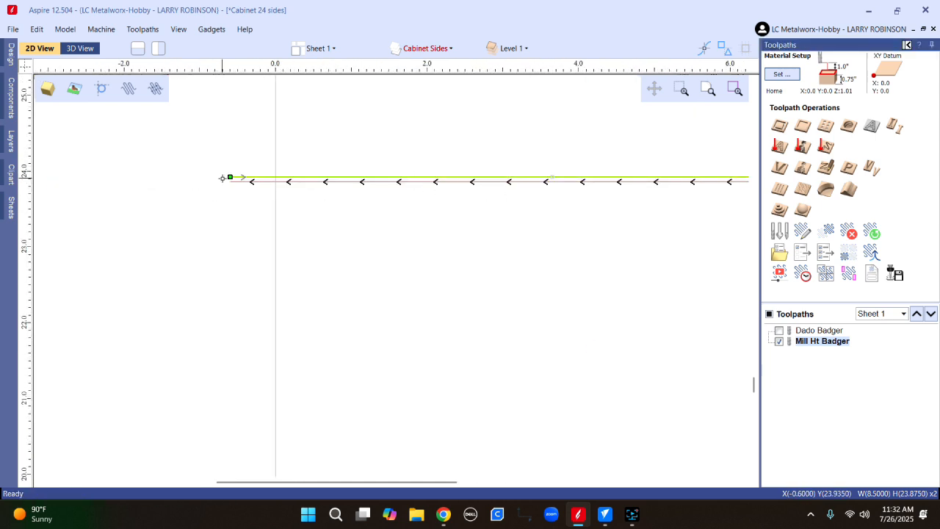
scroll(240, 170, up, 2)
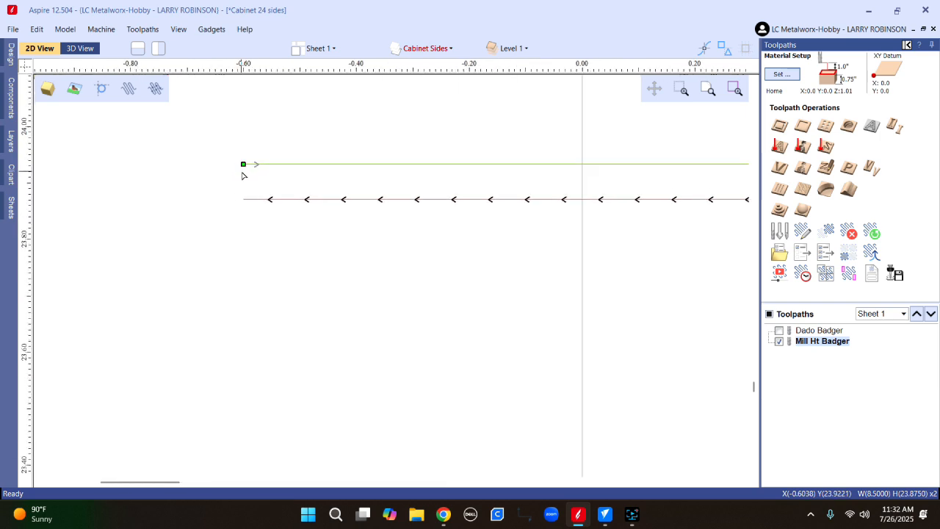
scroll(225, 156, down, 7)
scroll(484, 167, up, 3)
scroll(533, 141, up, 2)
scroll(616, 185, down, 2)
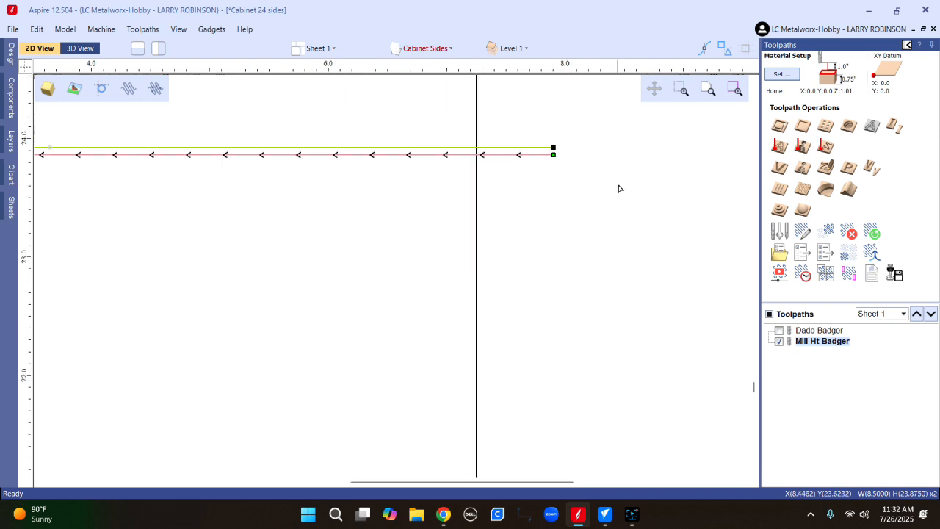
Make the upper mill length line's end node beyond the board's right edge its start point, reversing the line's direction.
scroll(596, 170, down, 2)
scroll(566, 154, up, 4)
right_click(568, 156)
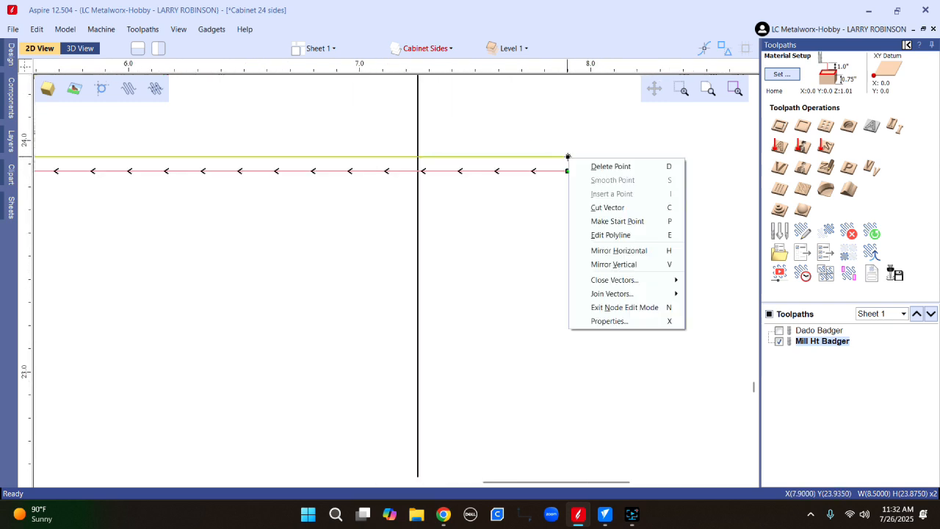
click(602, 221)
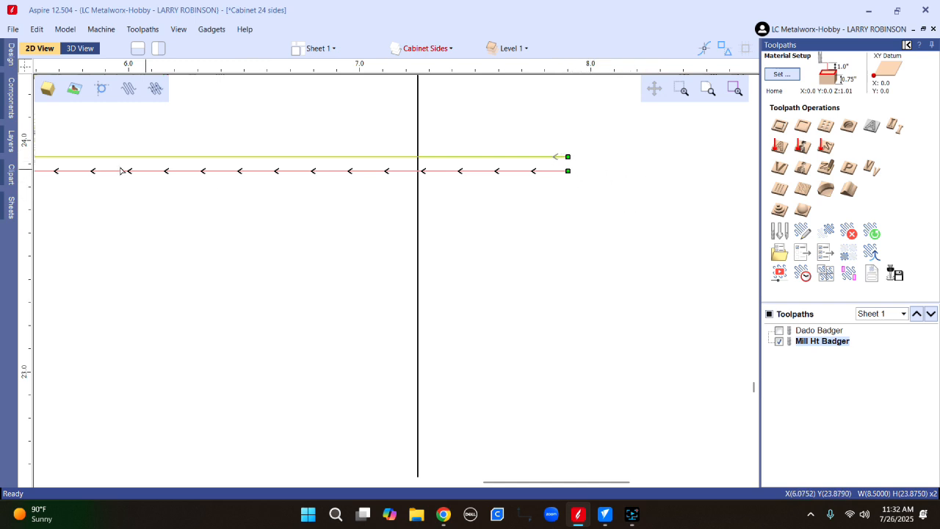
scroll(539, 177, down, 5)
scroll(474, 168, down, 4)
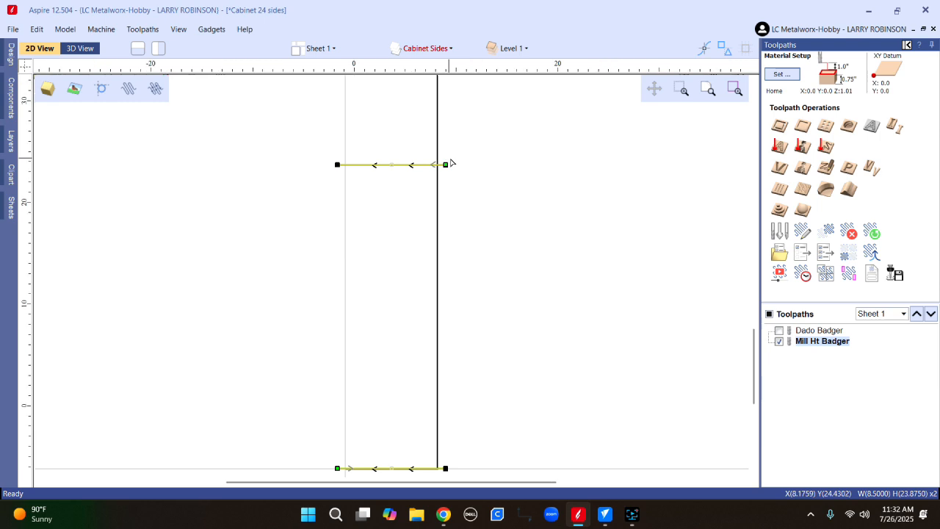
Recalculate the Mill Ht Badger profile toolpath with its existing settings, accepting the open-contour and cut-through warnings.
double_click(805, 342)
scroll(881, 409, down, 3)
scroll(881, 409, down, 3)
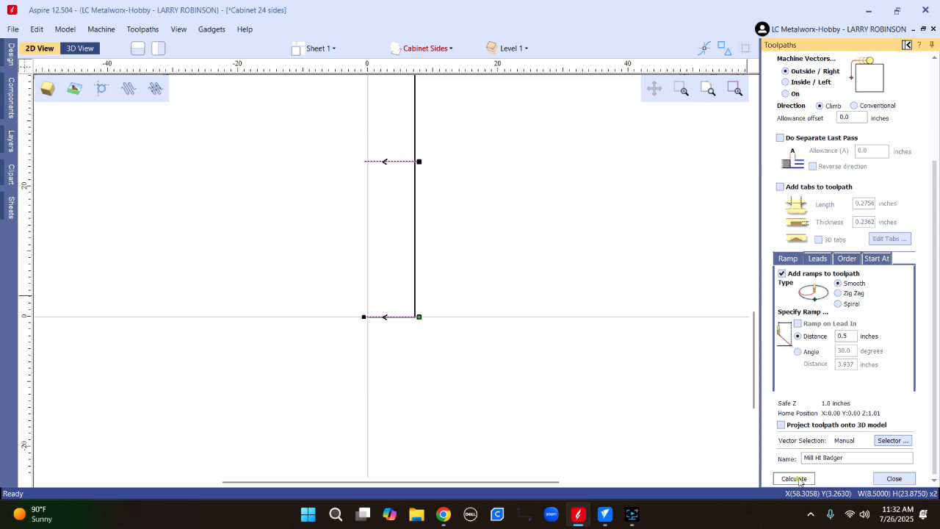
click(796, 479)
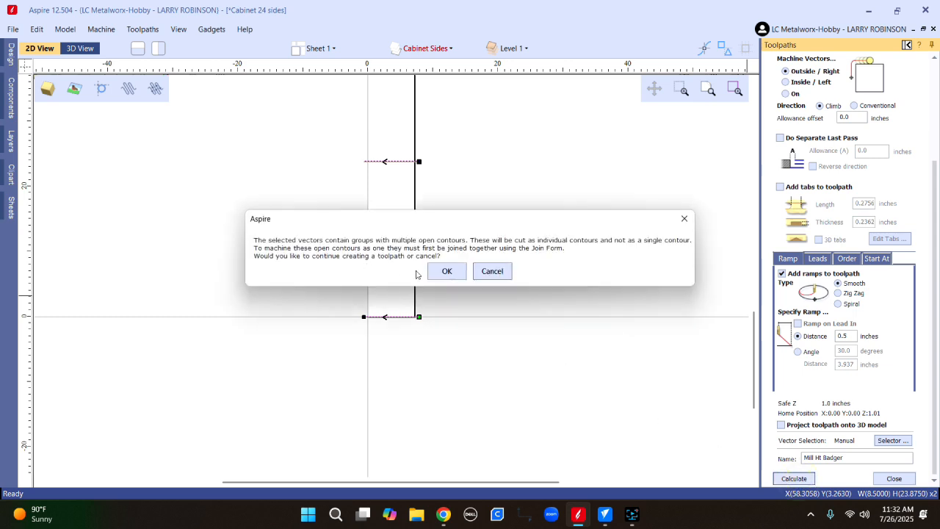
click(445, 271)
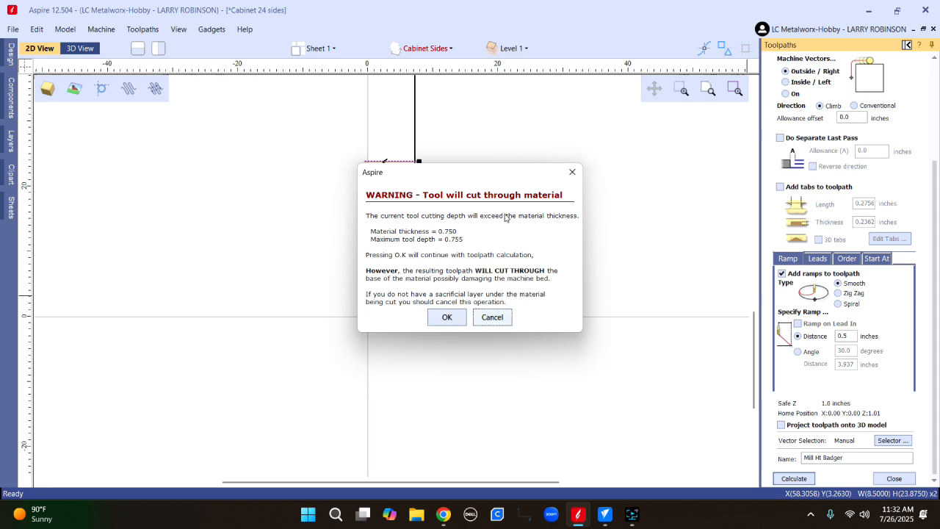
click(447, 323)
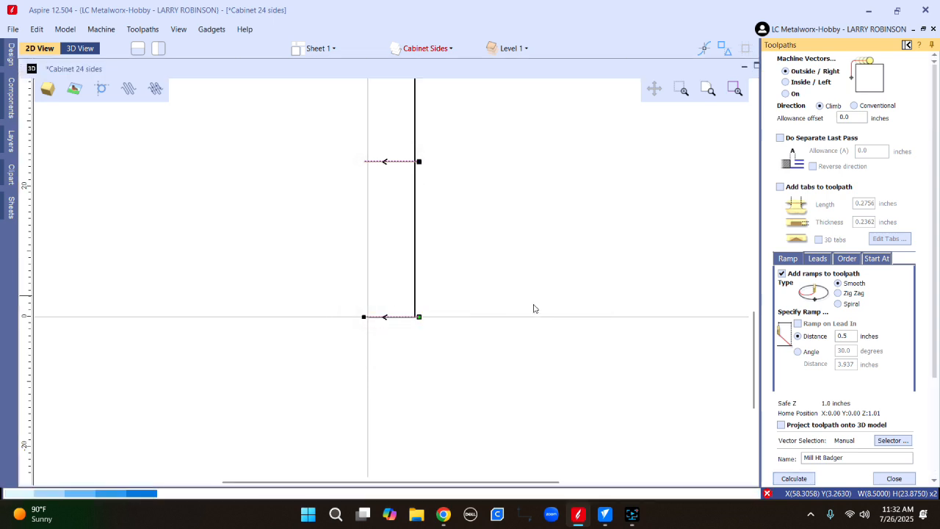
scroll(334, 453, up, 5)
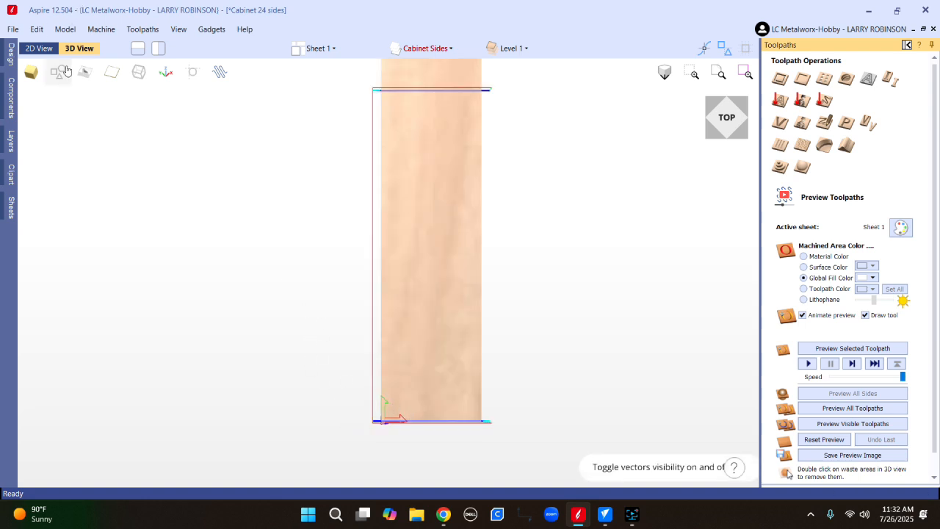
Return to the 2D view and check which side of the upper mill length line the recalculated cutting path follows.
click(44, 49)
scroll(369, 155, up, 3)
scroll(370, 155, up, 3)
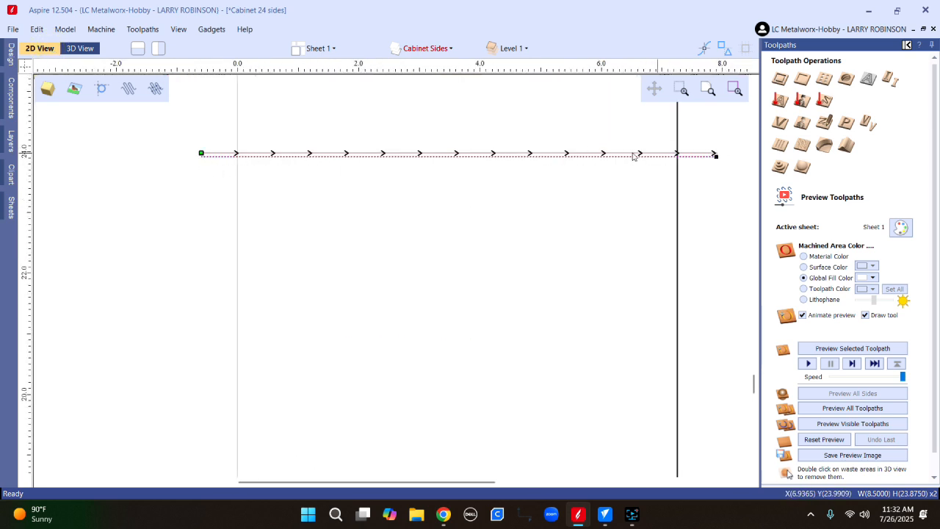
scroll(199, 154, up, 2)
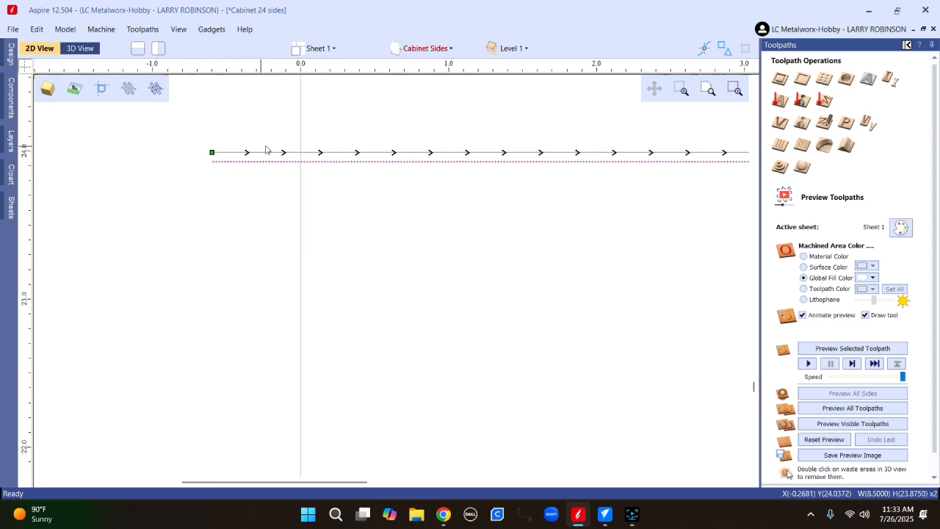
scroll(154, 126, down, 2)
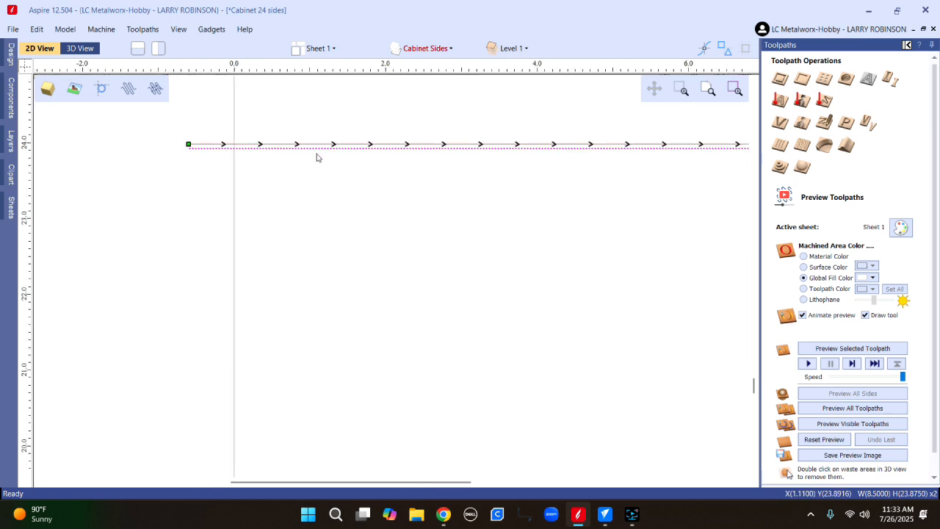
Inspect the cutting path along the lower mill length line and compare its side and direction with the upper cut.
scroll(213, 120, down, 6)
scroll(367, 230, up, 4)
scroll(409, 206, up, 2)
scroll(562, 150, up, 3)
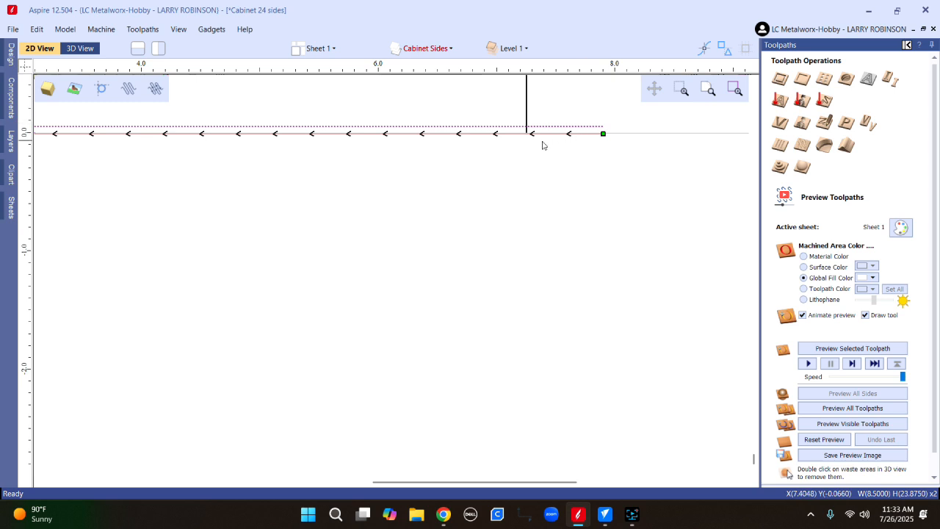
scroll(401, 281, down, 6)
scroll(394, 241, up, 2)
scroll(386, 187, up, 2)
scroll(395, 180, up, 2)
scroll(394, 180, up, 4)
scroll(413, 172, down, 4)
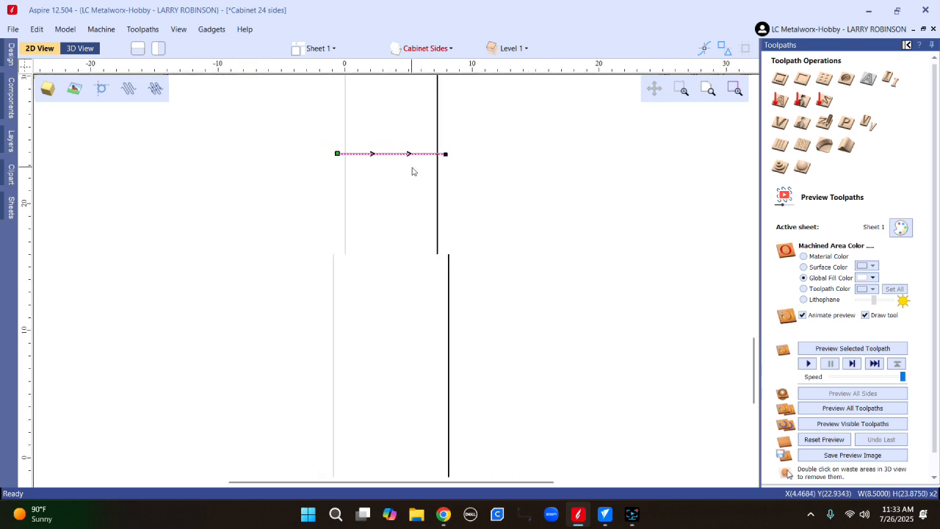
scroll(401, 237, down, 1)
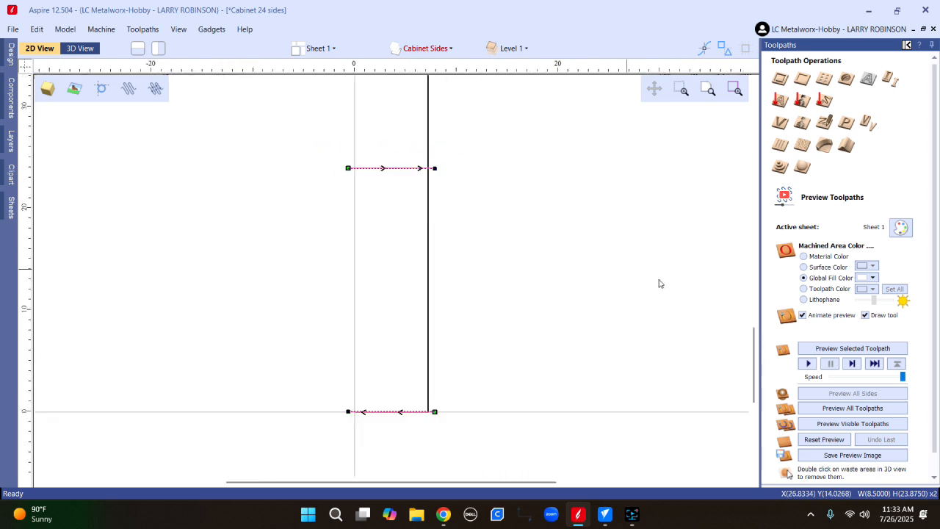
Close and reopen the toolpath preview, and simulate the visible Mill Ht Badger toolpath in 3D.
scroll(891, 359, down, 1)
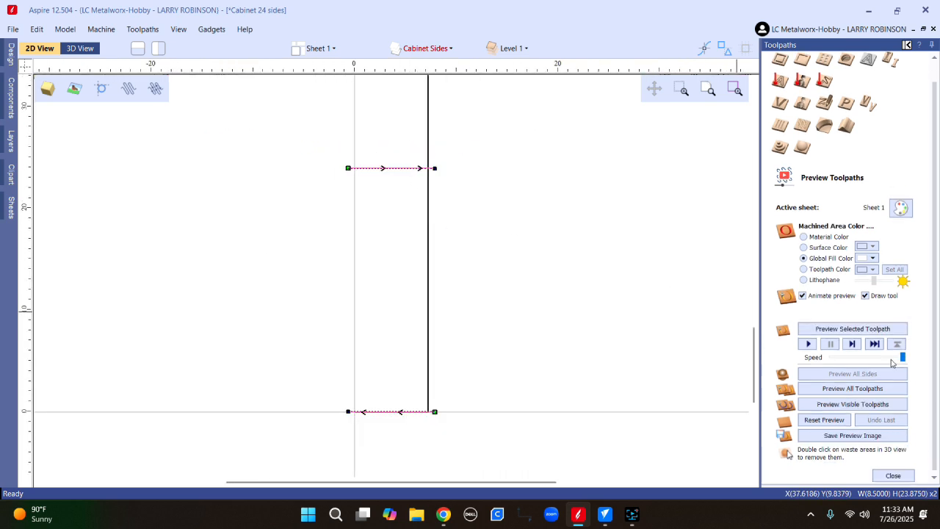
click(889, 474)
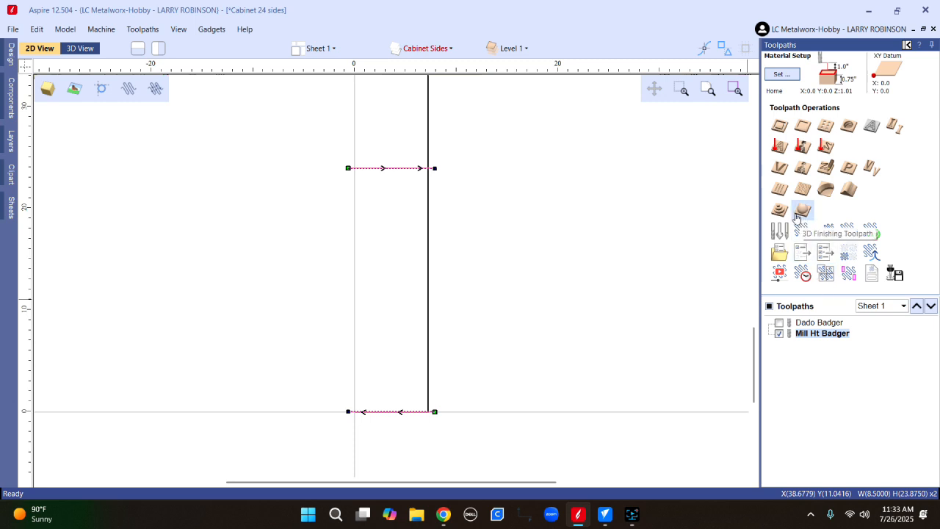
click(779, 274)
scroll(343, 474, up, 5)
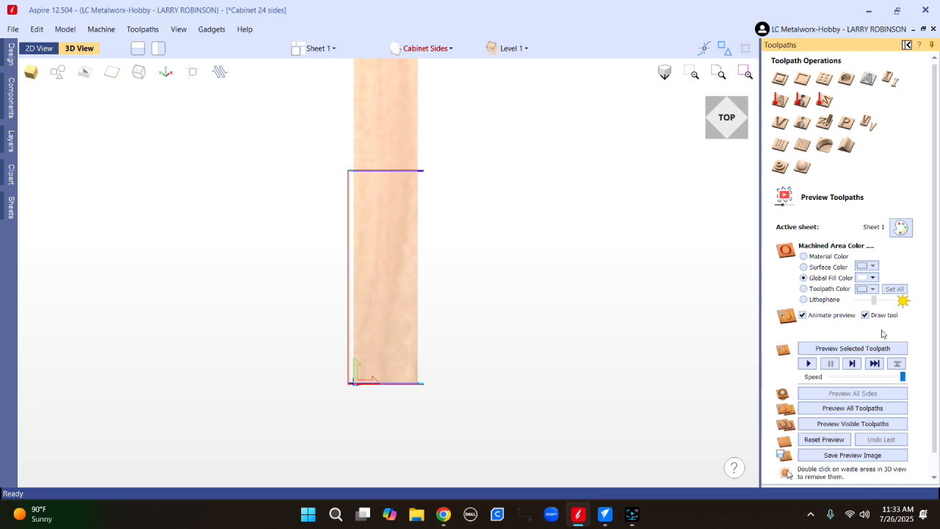
click(864, 425)
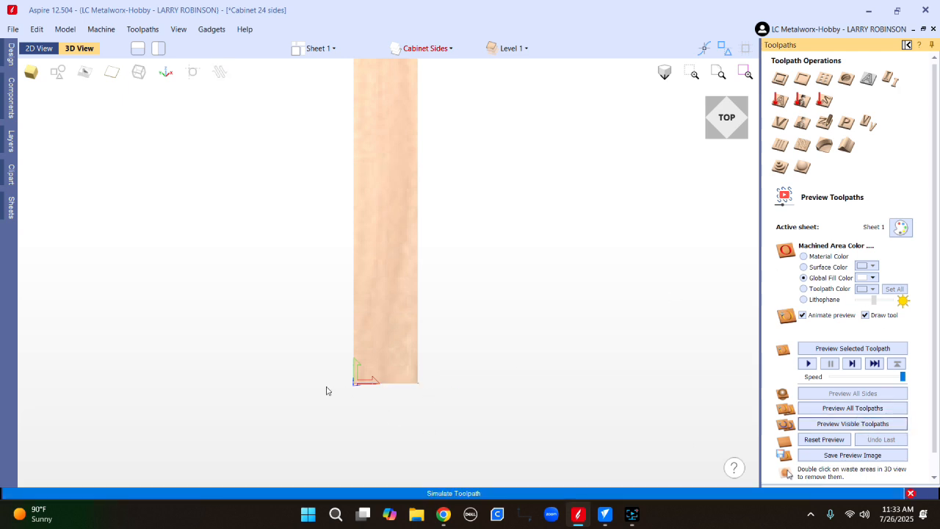
Tilt the 3D preview, remove the waste board beyond the upper cut, and inspect the milled end of the cabinet side.
scroll(359, 360, up, 5)
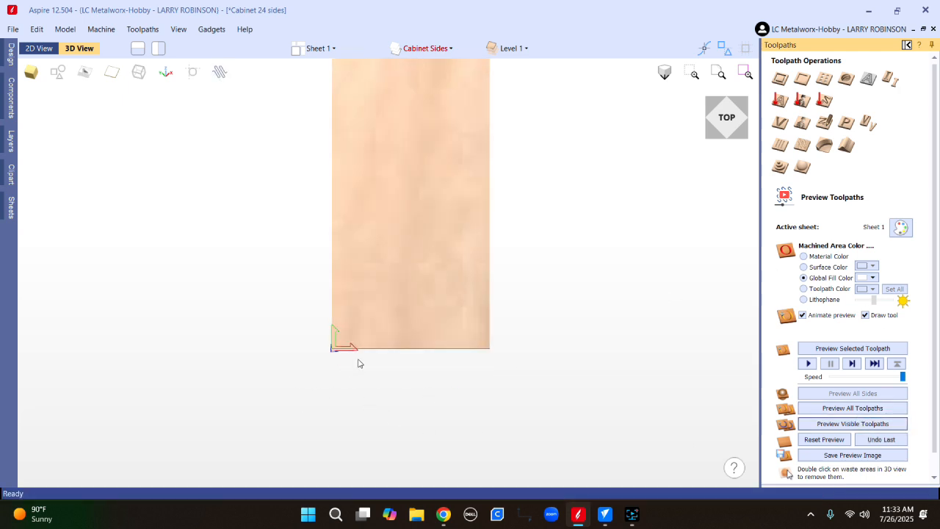
drag(312, 335, 318, 359)
scroll(350, 145, up, 4)
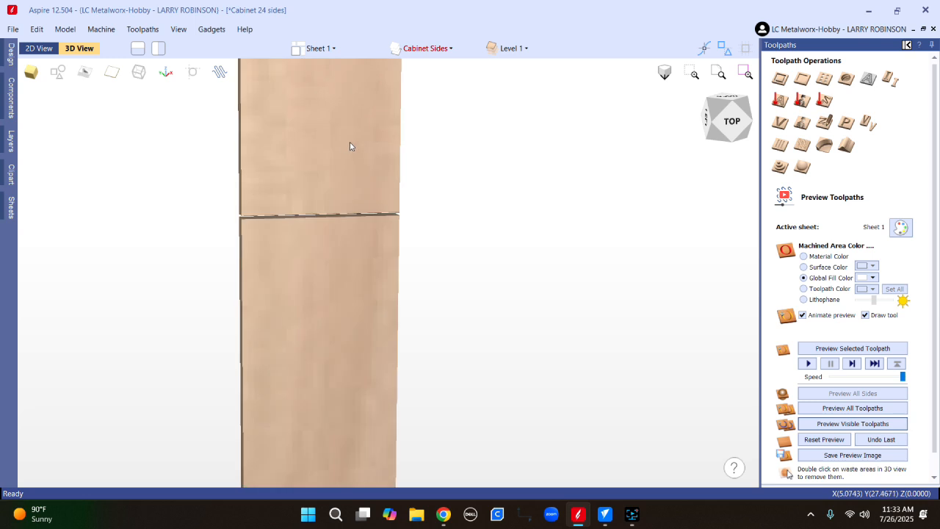
scroll(293, 200, down, 3)
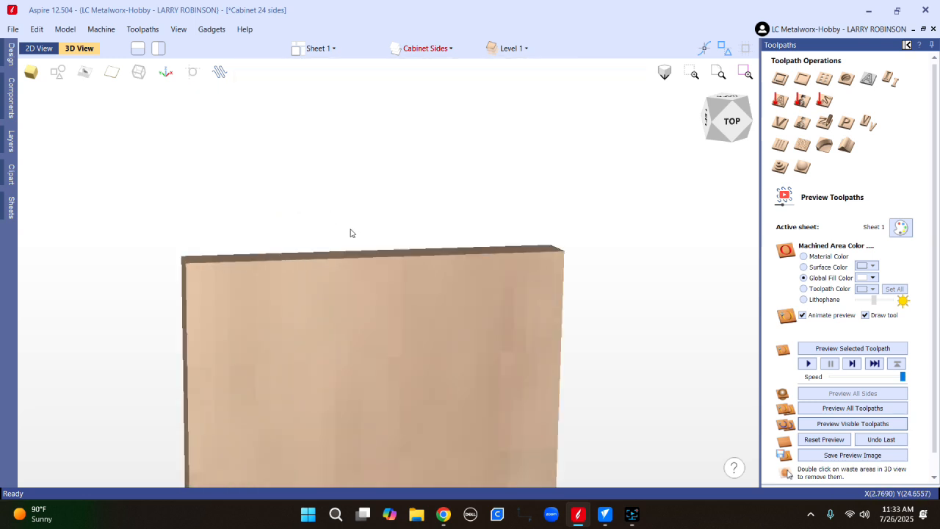
scroll(472, 218, down, 2)
scroll(415, 258, up, 3)
scroll(406, 243, down, 2)
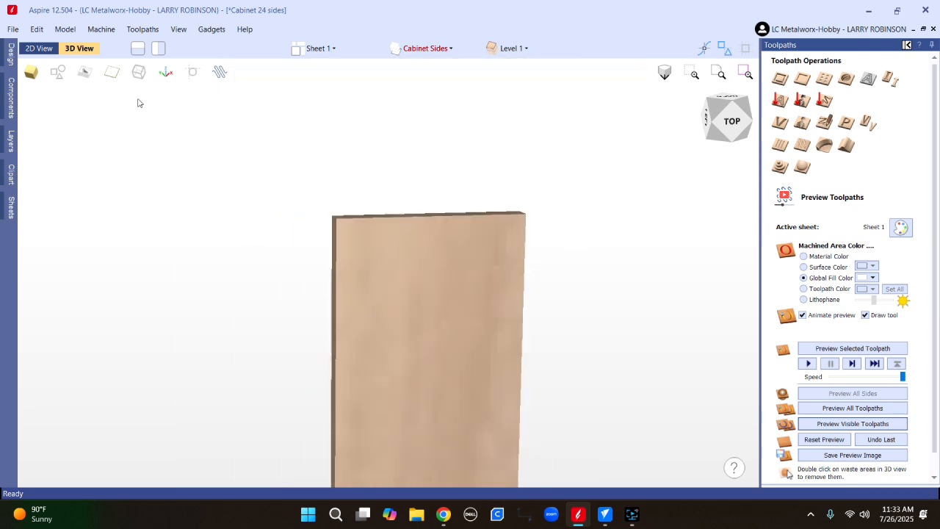
Show the vectors in the 3D preview and compare both ends of the milled cabinet side with the mill length lines.
click(58, 77)
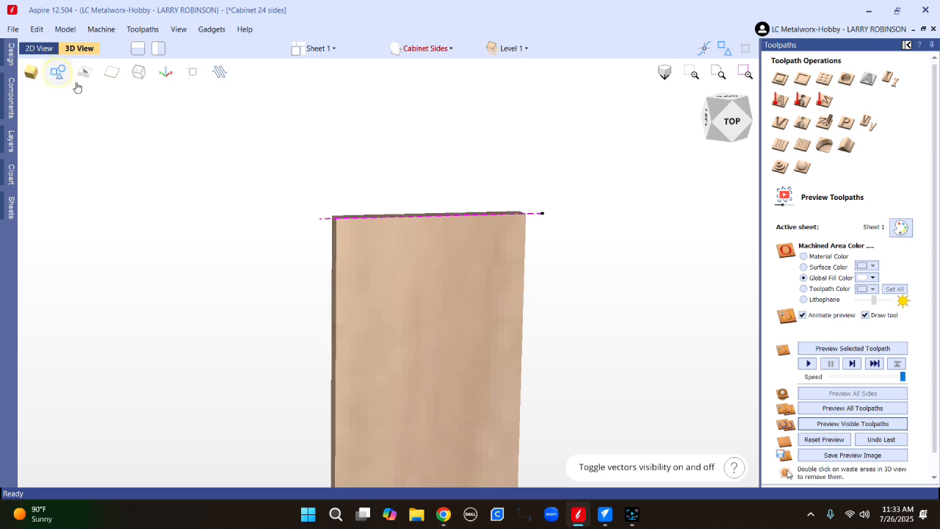
scroll(534, 184, down, 2)
scroll(533, 183, down, 3)
scroll(518, 218, up, 4)
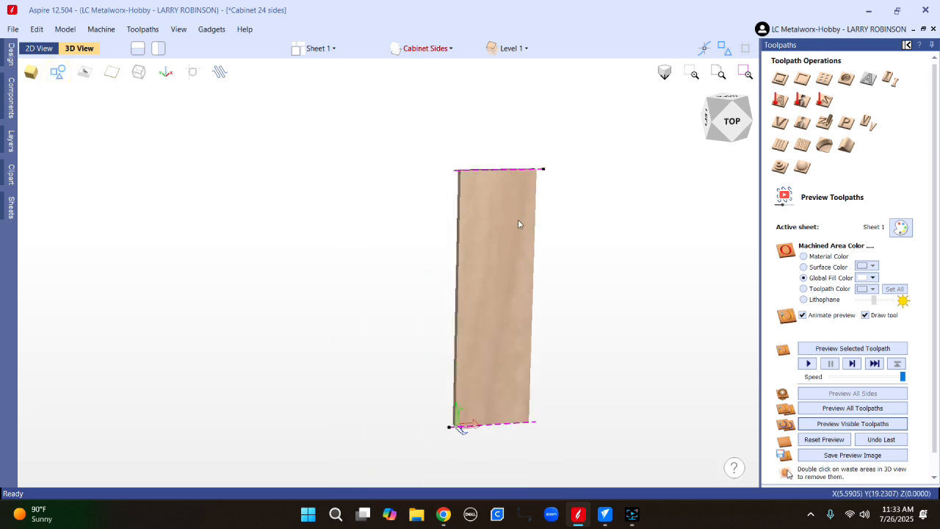
drag(520, 195, 505, 176)
scroll(416, 180, down, 3)
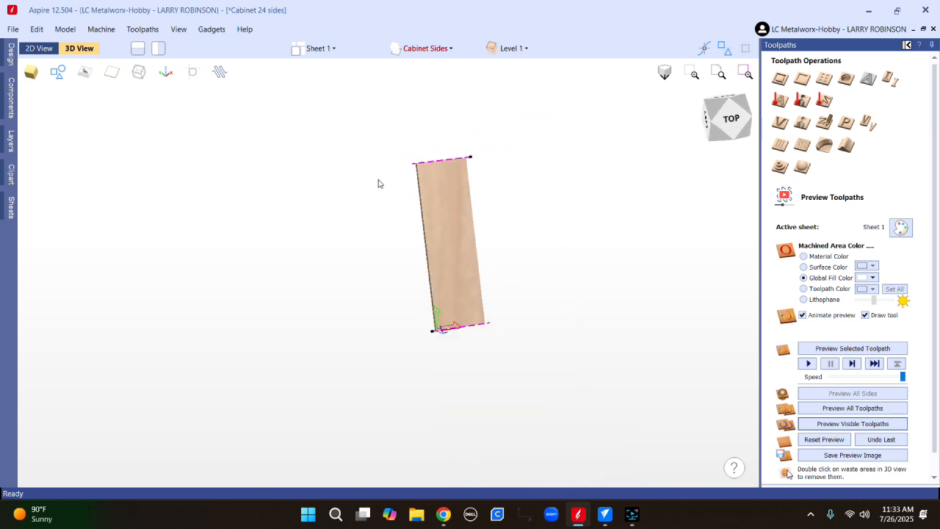
scroll(455, 346, up, 5)
drag(453, 275, 383, 355)
scroll(386, 175, up, 5)
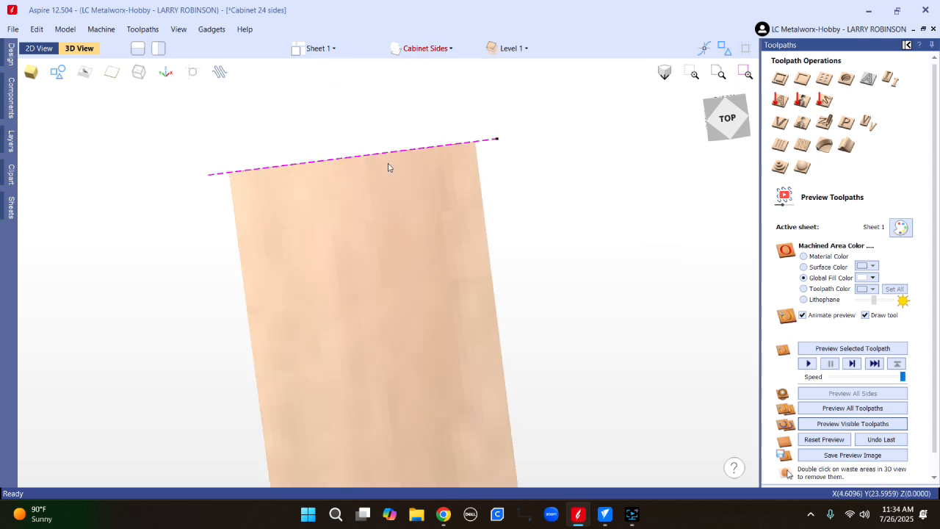
scroll(402, 160, down, 5)
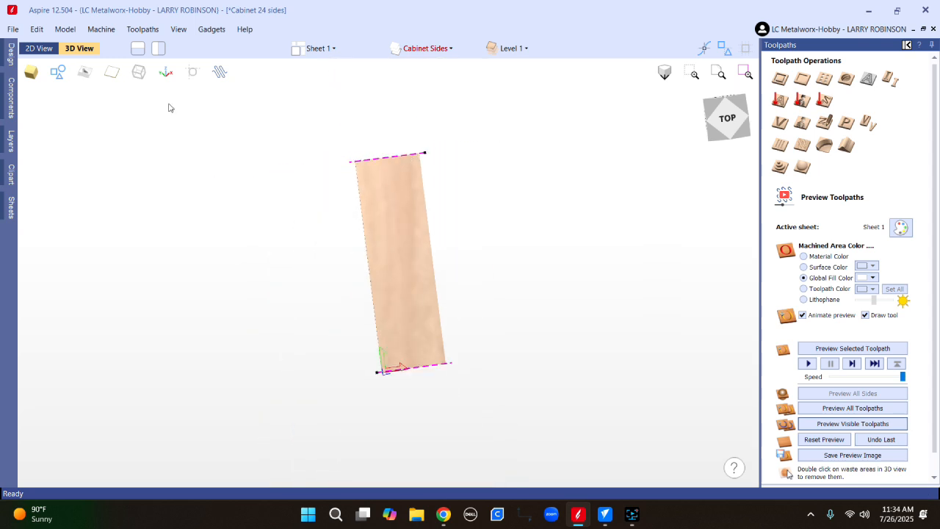
Return to the 2D view, close the toolpath preview, and display the Mill Ht Badger toolpath.
click(42, 50)
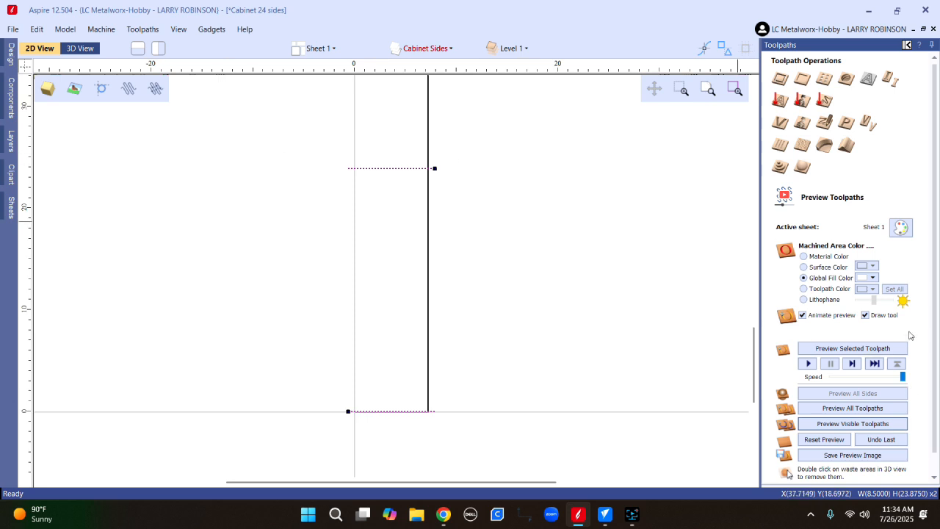
scroll(903, 345, down, 1)
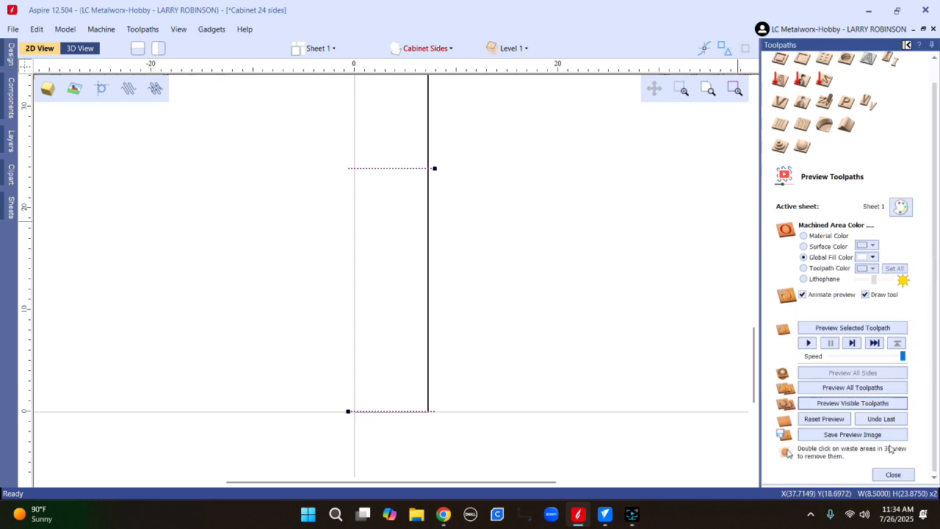
click(894, 477)
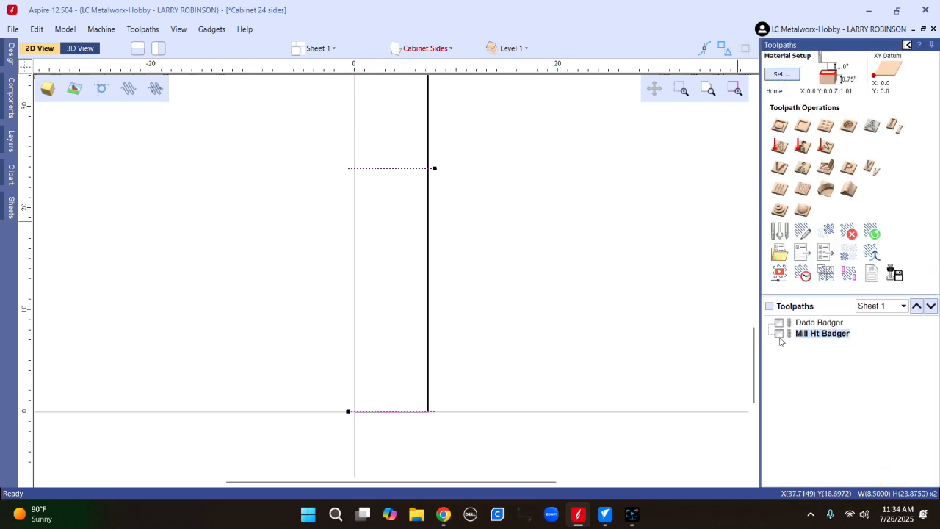
click(779, 334)
Examine the side and direction of the Mill Ht Badger cutting path along the upper mill length line.
scroll(350, 155, up, 5)
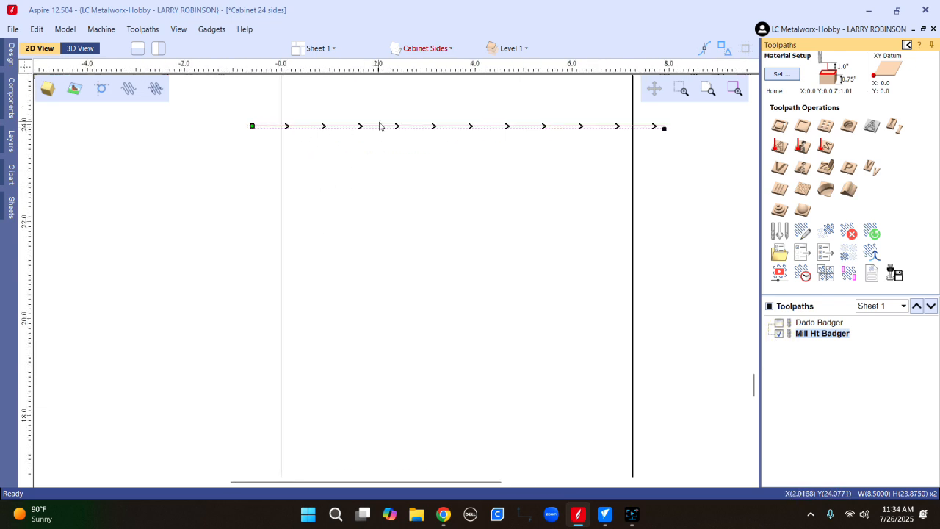
scroll(671, 131, up, 3)
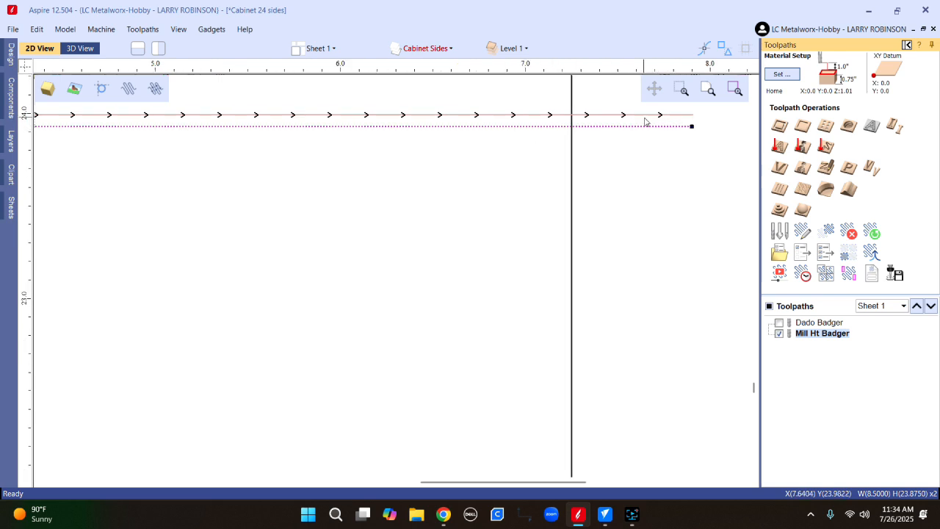
scroll(465, 188, down, 2)
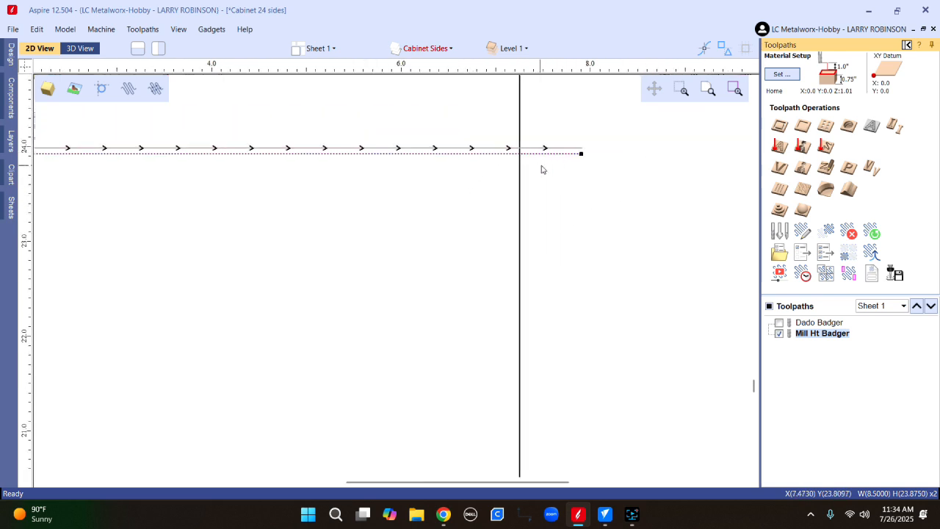
scroll(543, 151, down, 6)
scroll(380, 144, up, 3)
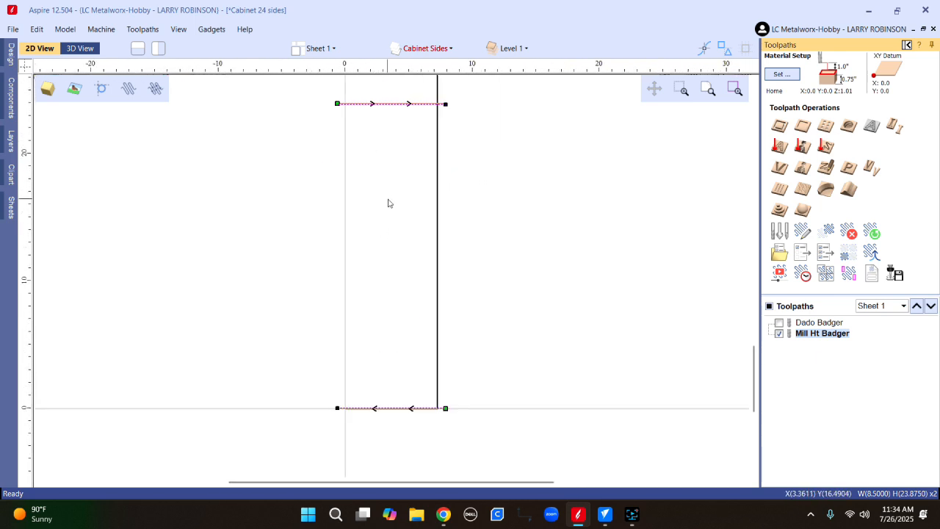
scroll(388, 135, up, 2)
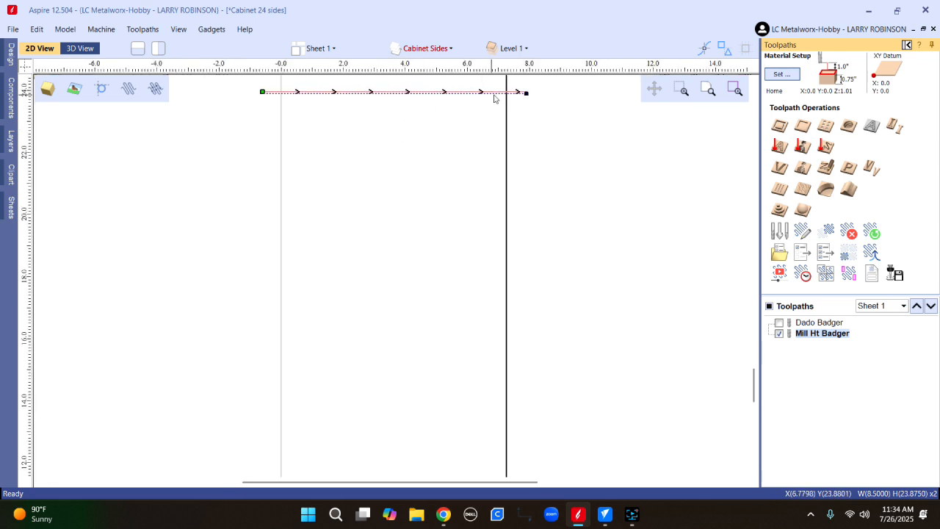
scroll(494, 98, up, 1)
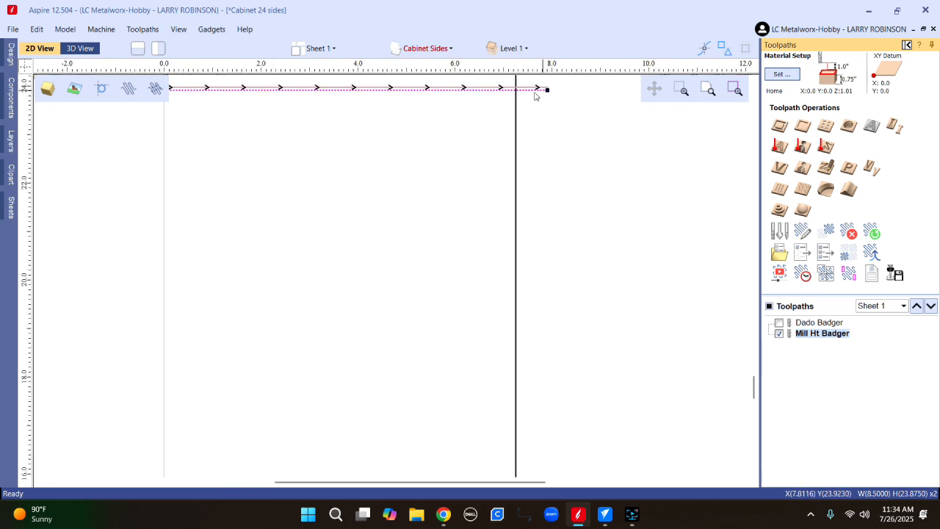
scroll(552, 144, down, 1)
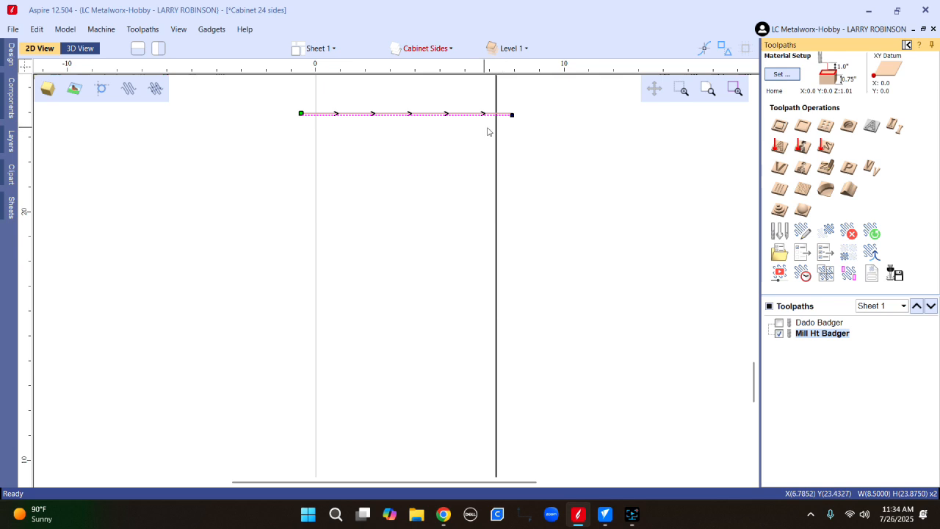
Bring up the design tools, enter node editing on the mill length lines, and compare the upper line's nodes with its cutting path.
click(906, 45)
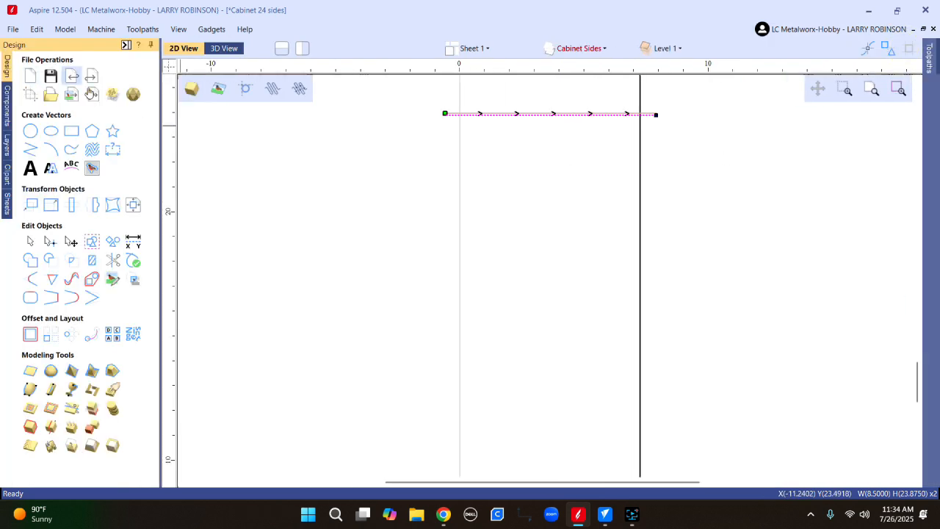
scroll(477, 147, down, 2)
scroll(582, 171, up, 1)
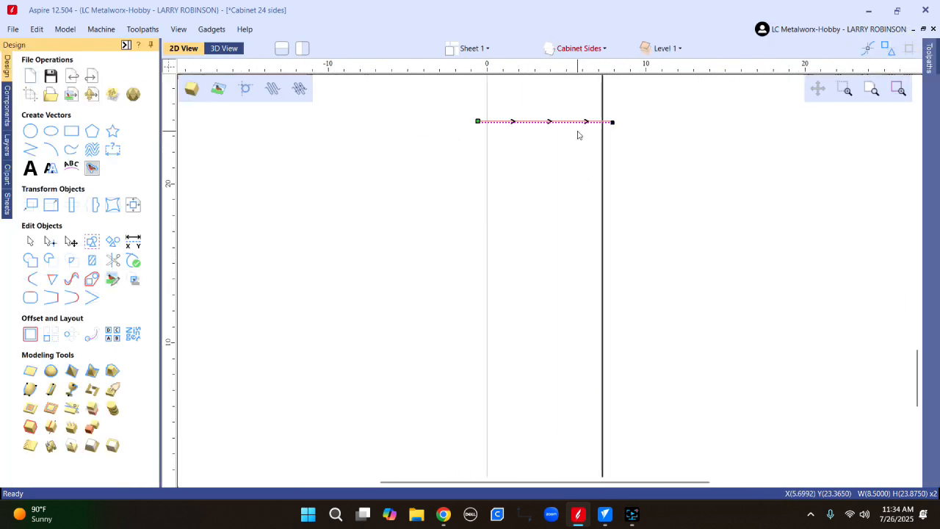
key(n)
scroll(411, 118, up, 3)
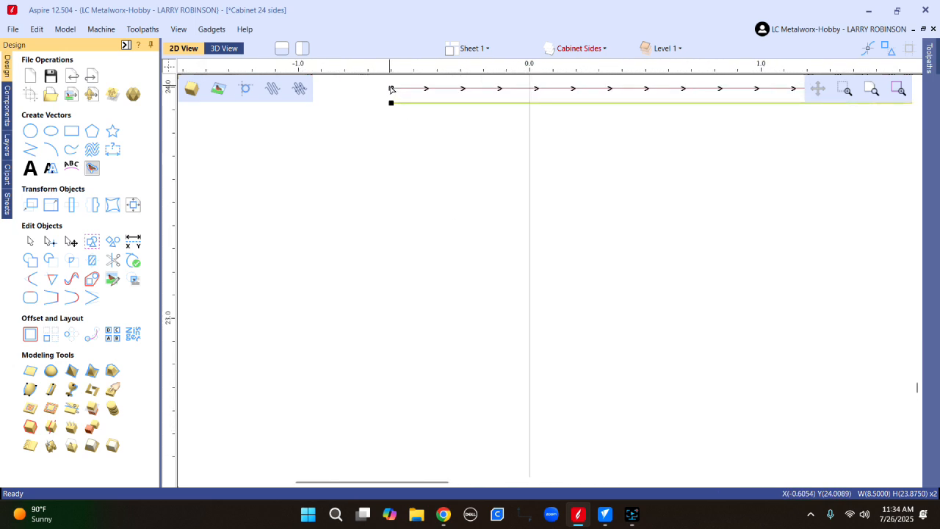
scroll(324, 147, down, 4)
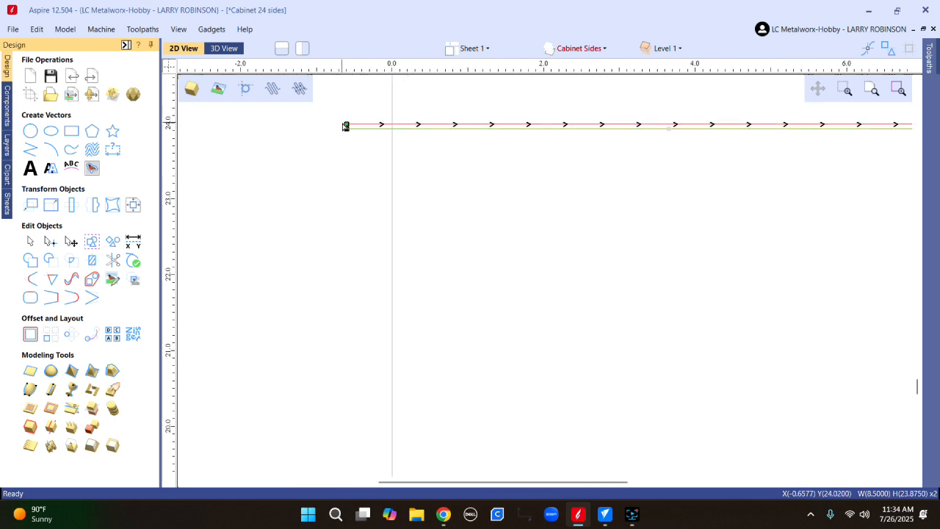
scroll(337, 110, down, 2)
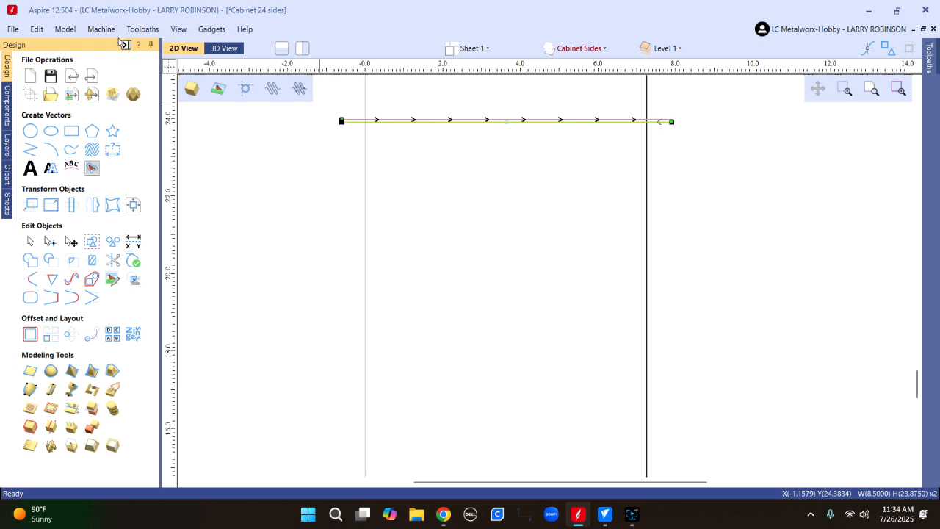
Hide the Mill Ht Badger toolpath and examine the start node and direction of the upper mill length line.
click(125, 45)
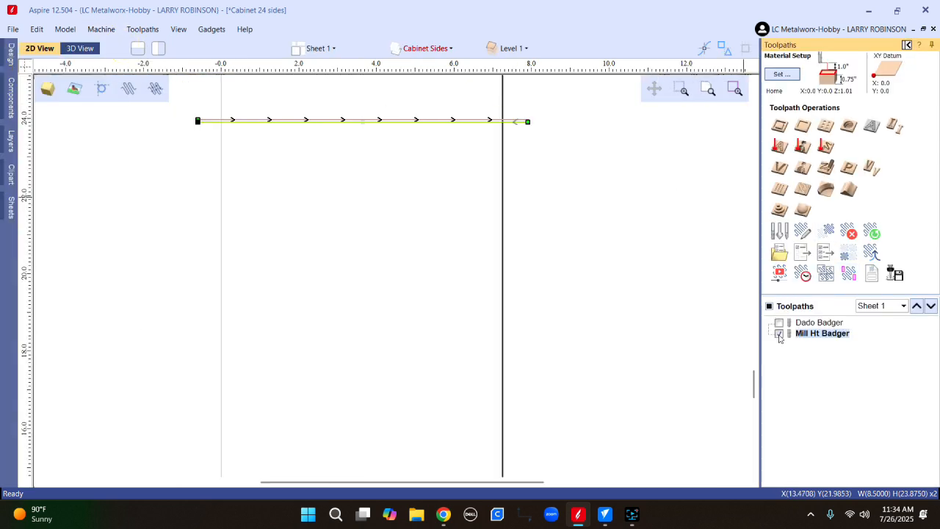
click(779, 333)
scroll(527, 121, up, 3)
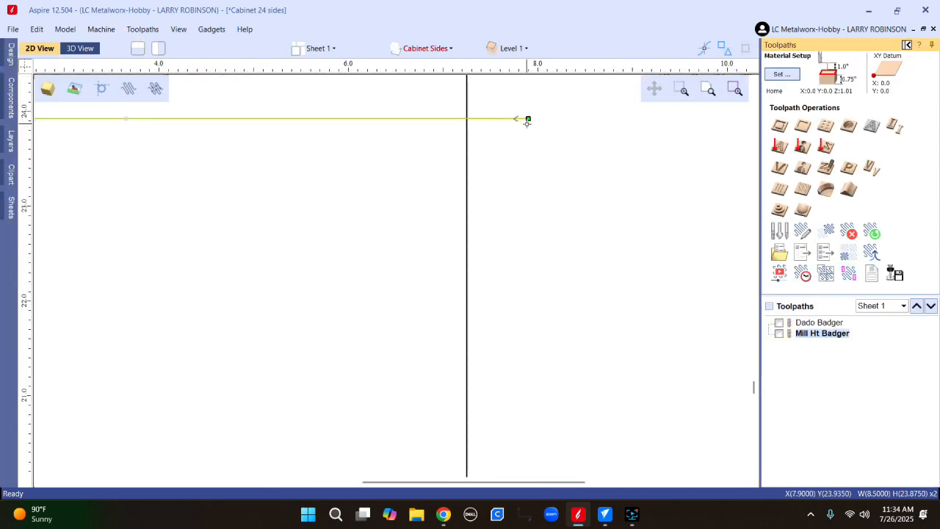
scroll(547, 174, down, 3)
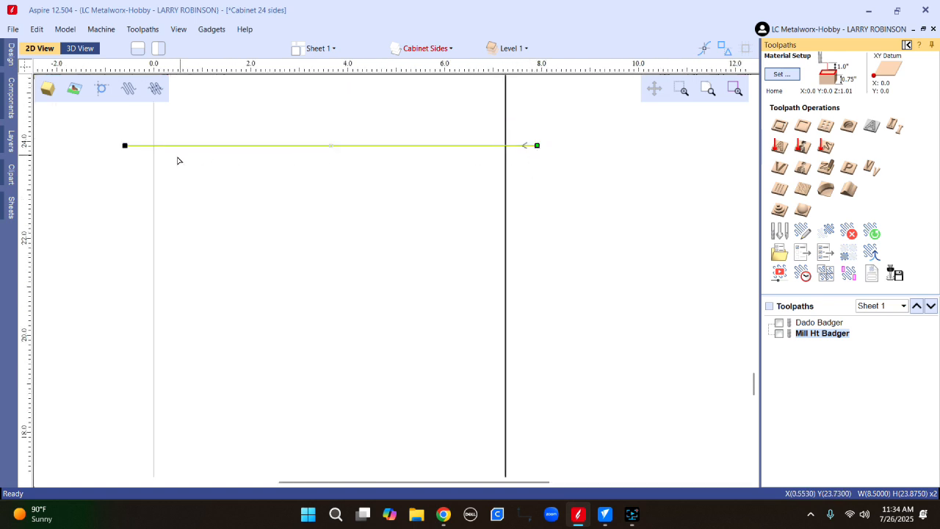
scroll(499, 163, down, 3)
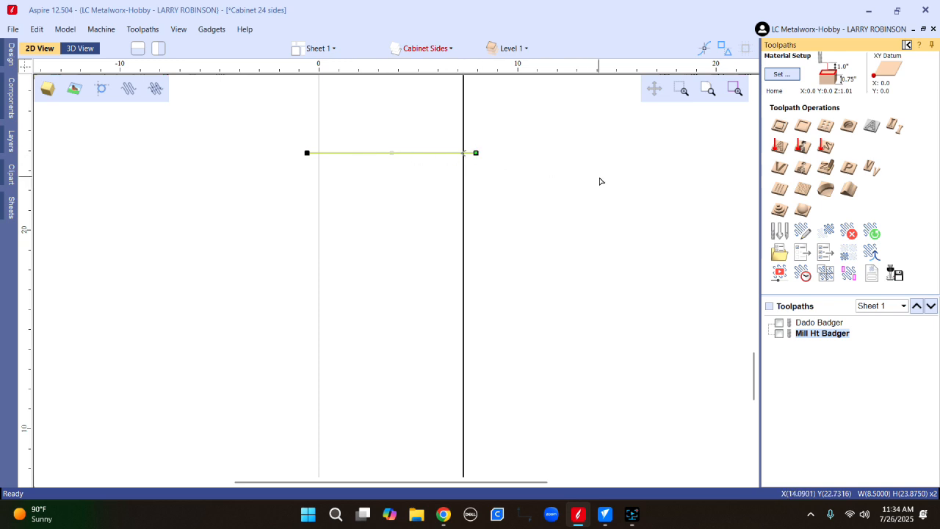
scroll(469, 176, down, 2)
scroll(426, 352, down, 1)
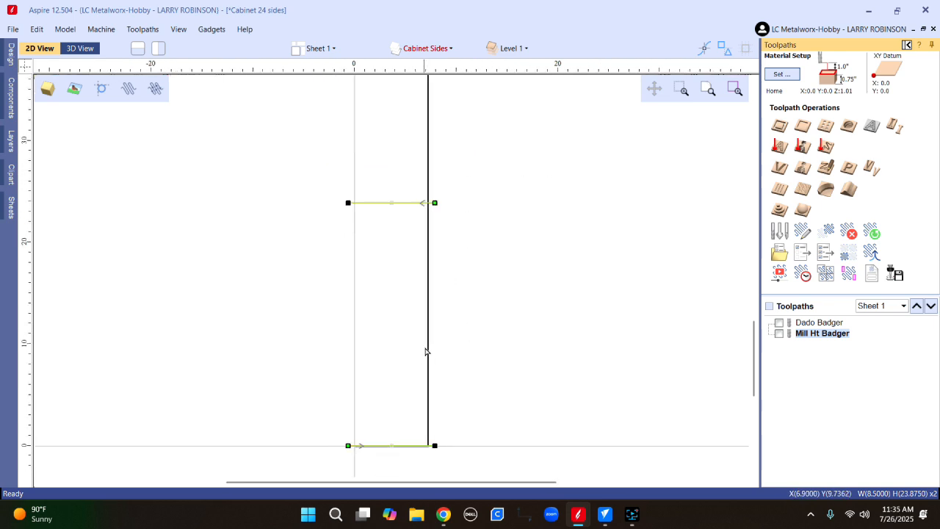
Examine the start node and direction of the lower mill length line, and leave node editing.
scroll(353, 444, up, 4)
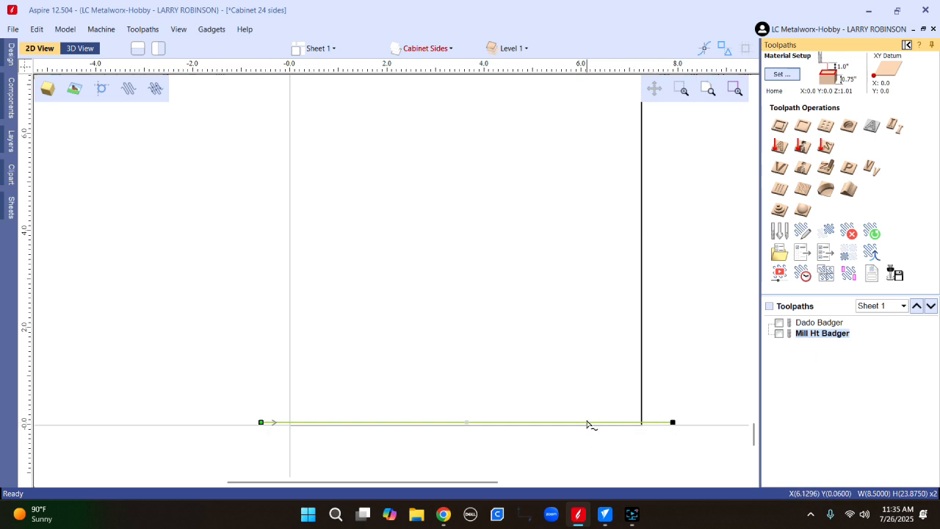
scroll(396, 406, down, 2)
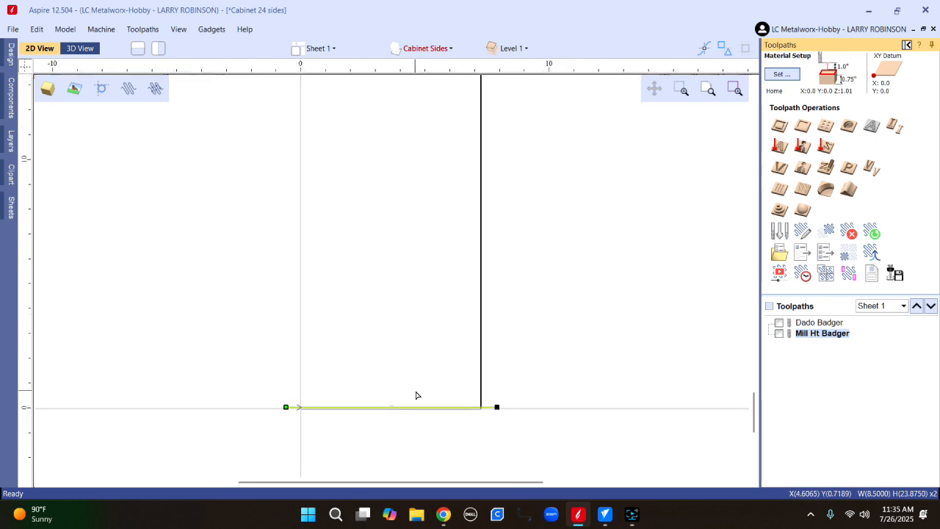
scroll(455, 400, down, 2)
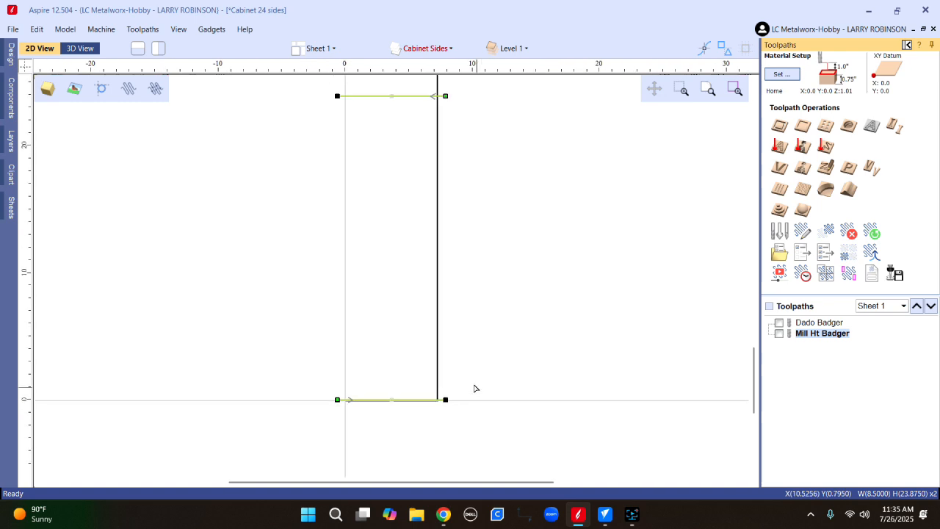
scroll(396, 189, down, 1)
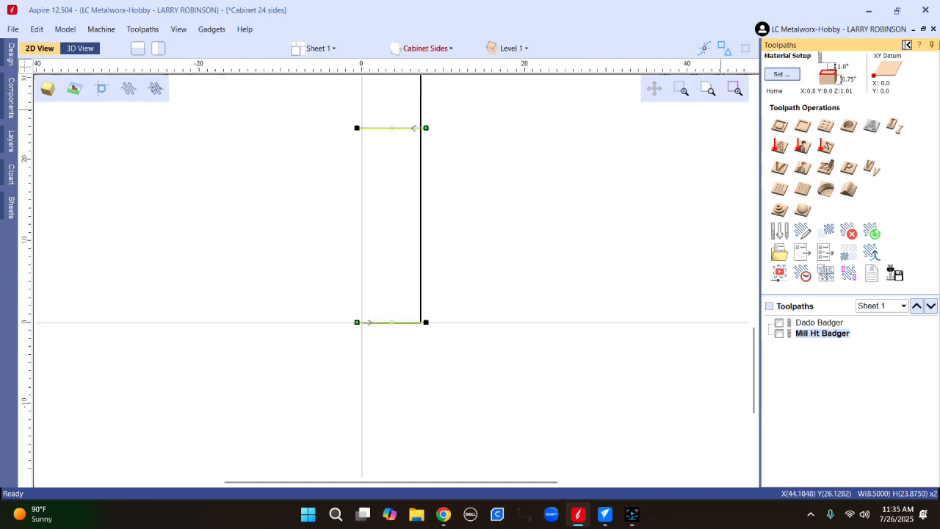
click(907, 45)
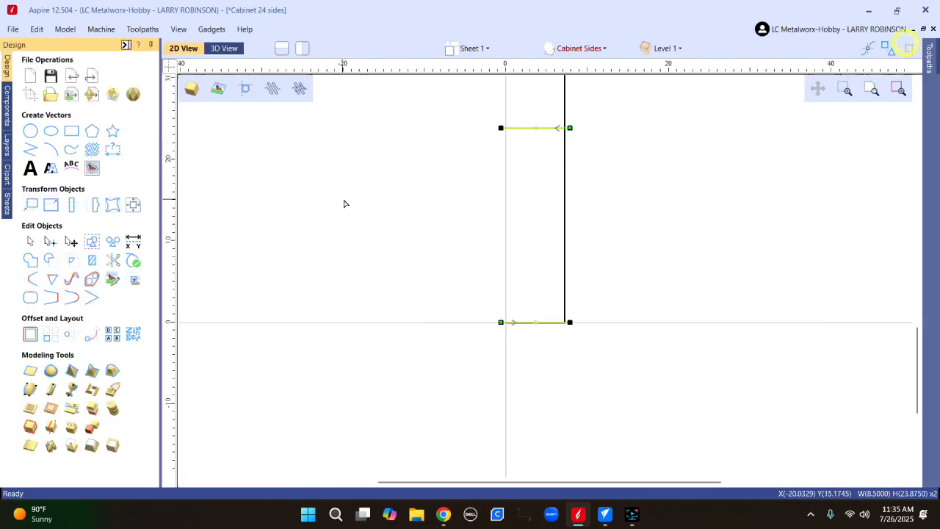
click(520, 135)
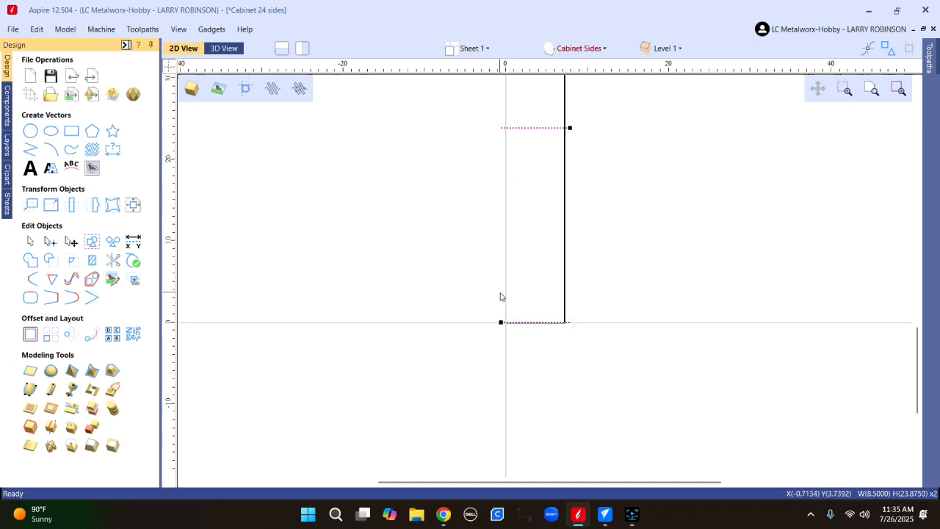
scroll(515, 321, up, 2)
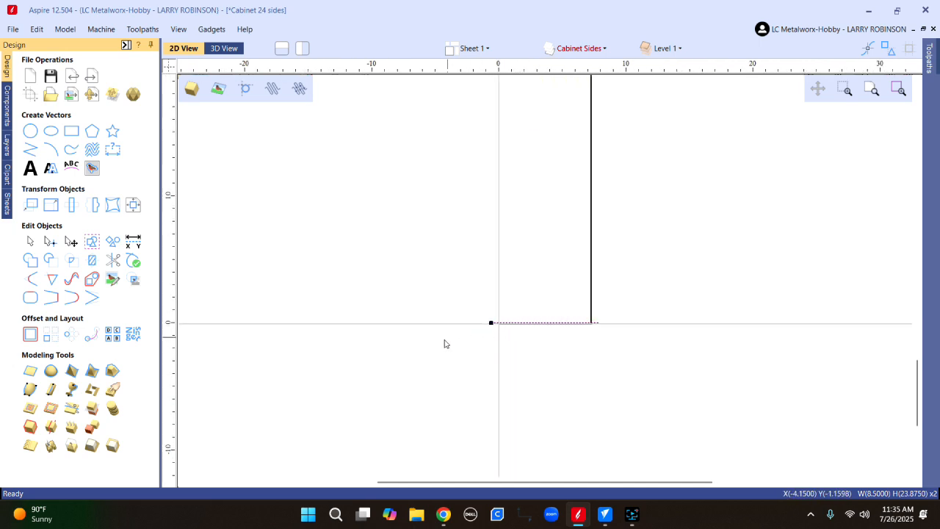
scroll(452, 340, down, 2)
scroll(602, 273, up, 2)
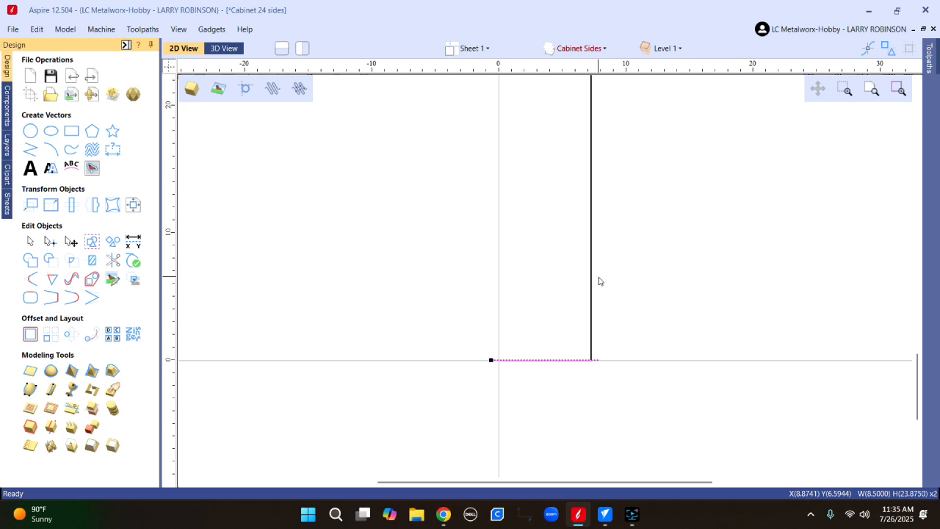
scroll(455, 323, down, 1)
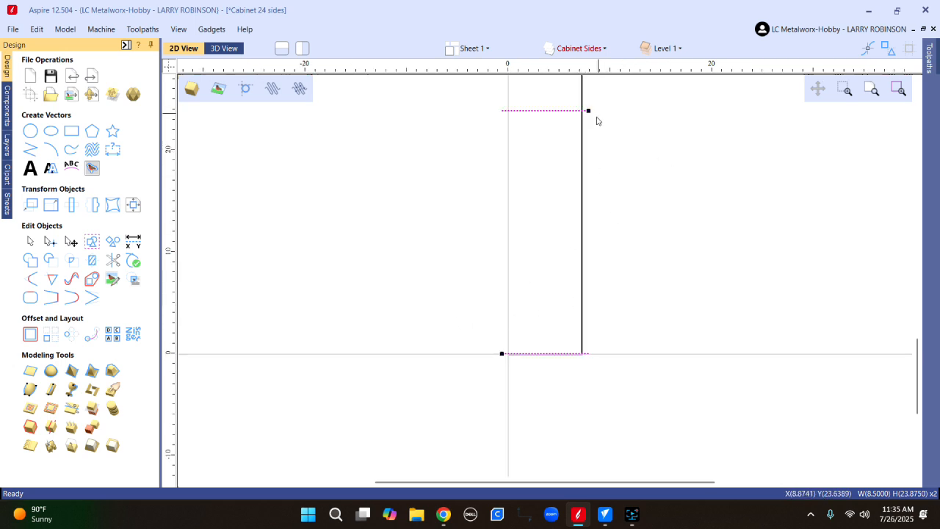
scroll(544, 271, down, 1)
scroll(594, 145, up, 3)
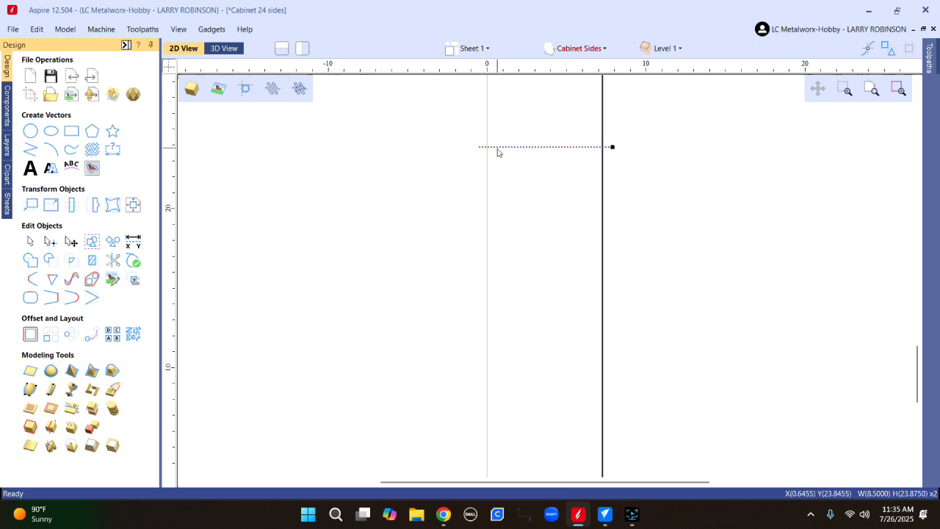
scroll(553, 121, down, 2)
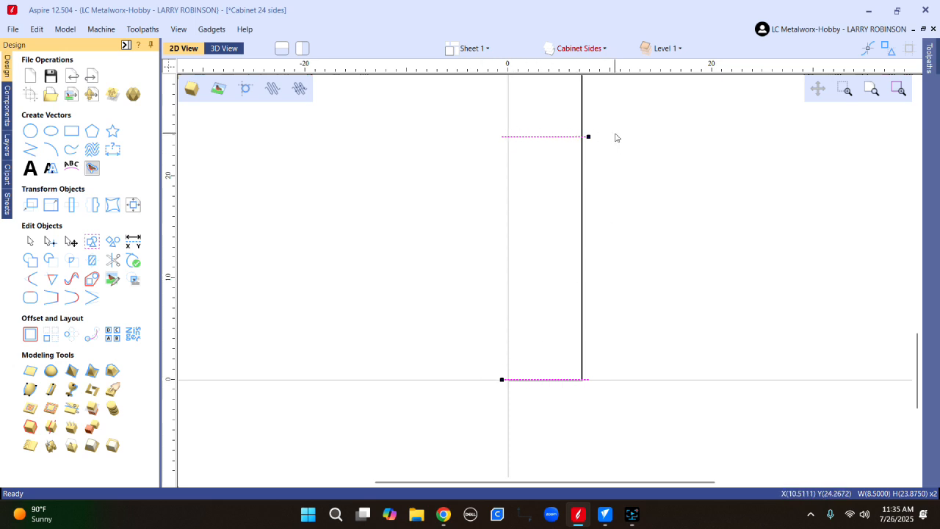
scroll(451, 227, down, 1)
scroll(575, 199, up, 3)
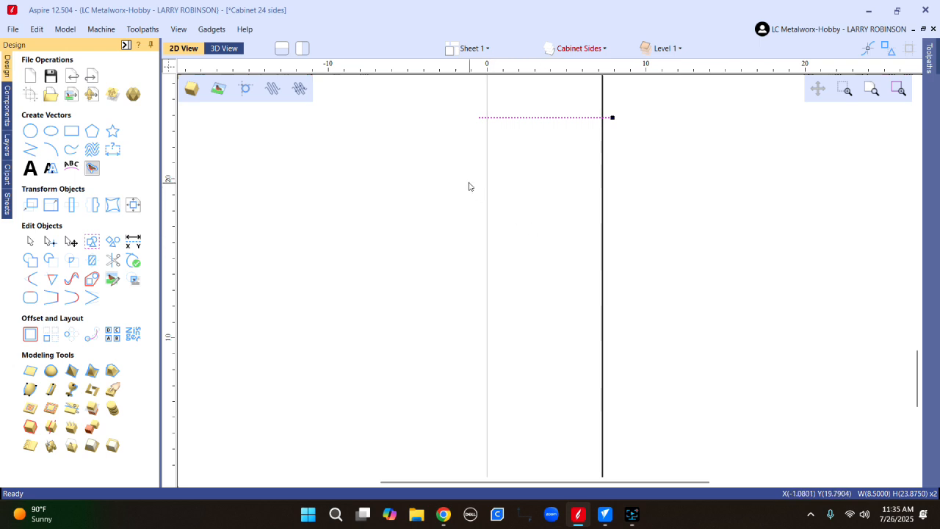
scroll(472, 189, down, 1)
scroll(575, 337, up, 1)
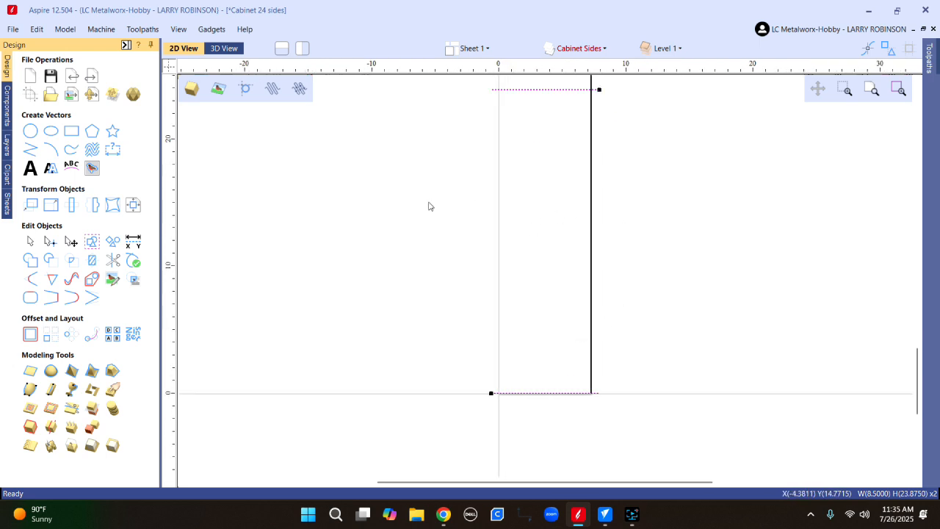
scroll(414, 203, down, 1)
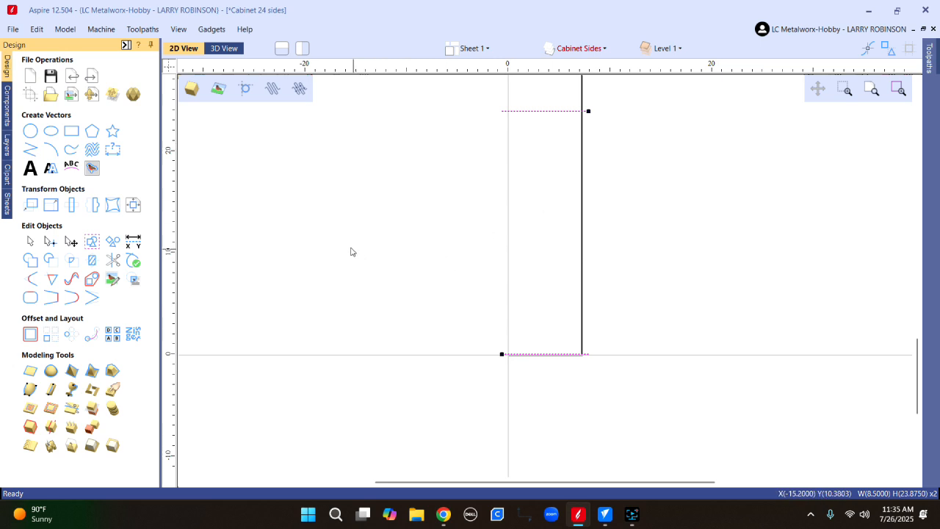
Make the Dado Badger and Mill Ht Badger toolpaths visible and open the toolpath preview in 3D.
click(126, 46)
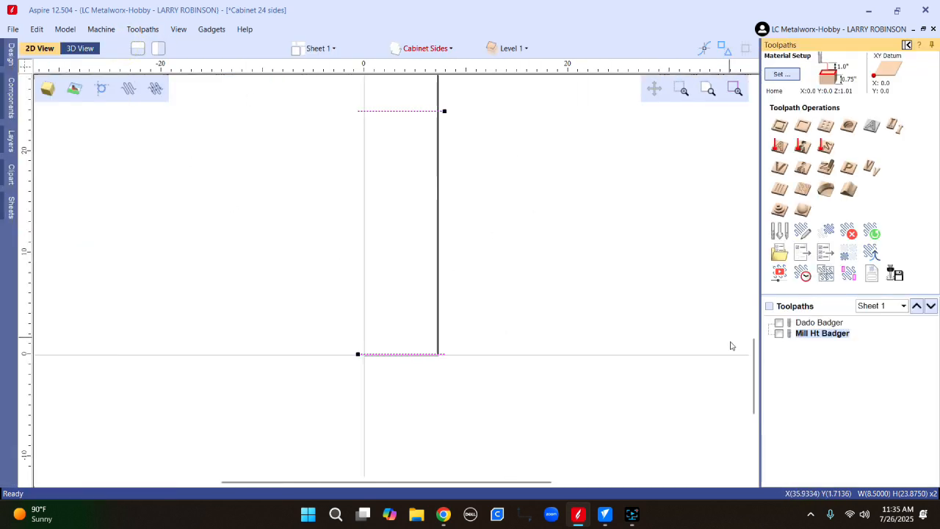
click(769, 306)
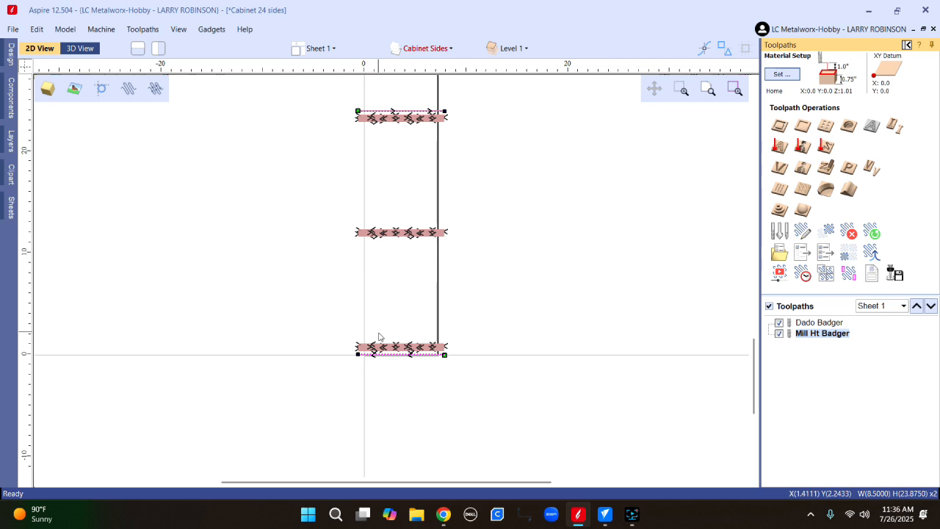
click(779, 273)
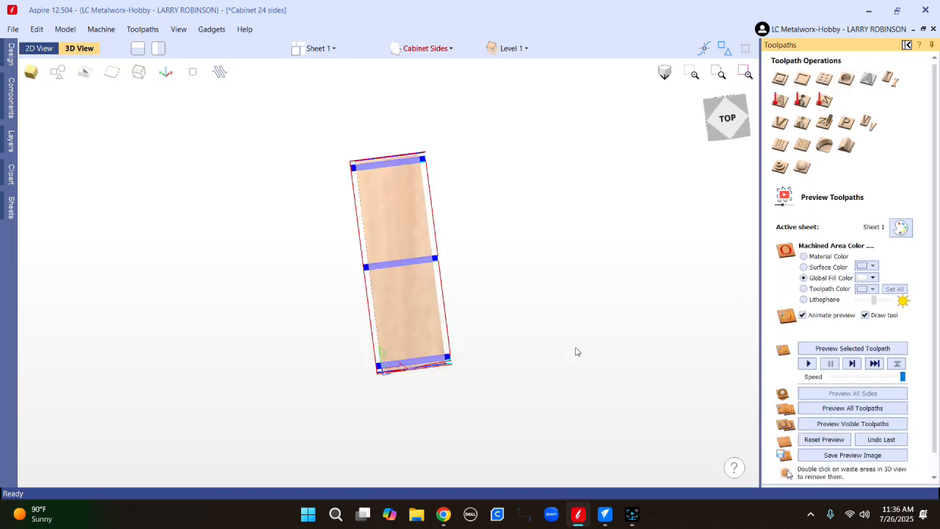
Examine the dado and mill length toolpaths on the board from above, the side and an angle, and close the preview.
scroll(448, 358, up, 3)
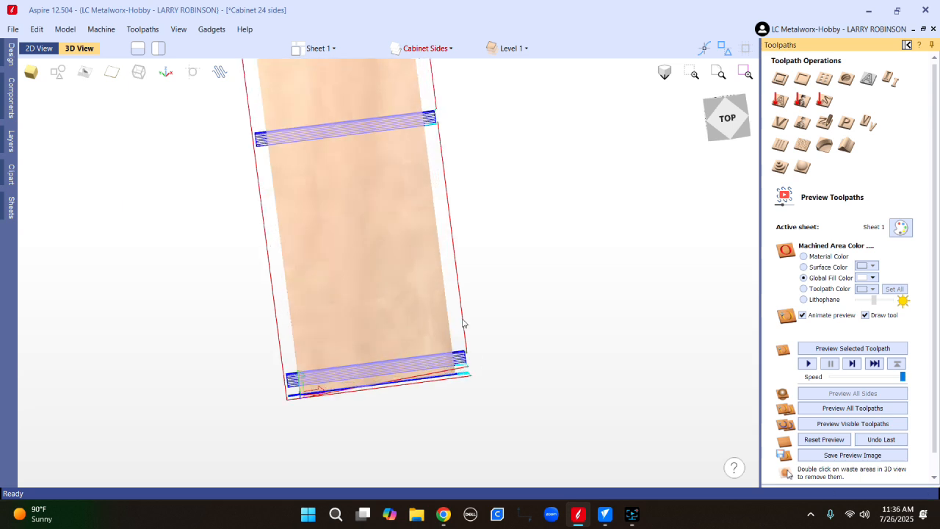
scroll(510, 291, down, 4)
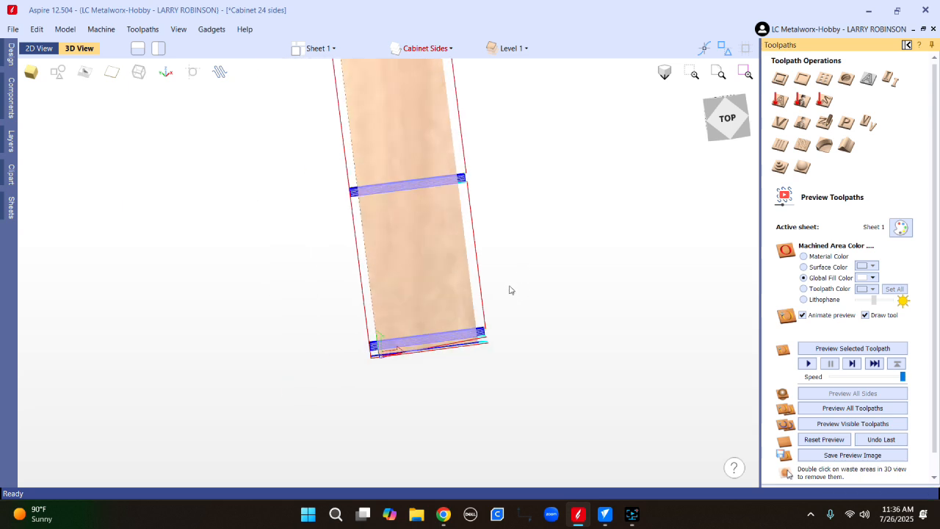
scroll(476, 147, up, 3)
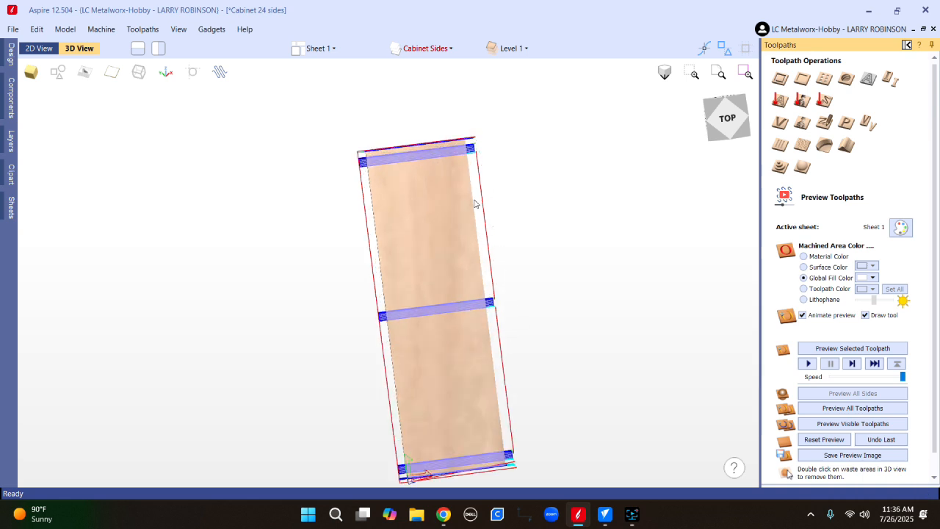
mouse_move(479, 293)
mouse_down()
mouse_move(519, 218)
mouse_move(530, 136)
mouse_move(525, 95)
mouse_move(551, 272)
mouse_move(618, 241)
mouse_move(619, 258)
mouse_move(486, 279)
mouse_up()
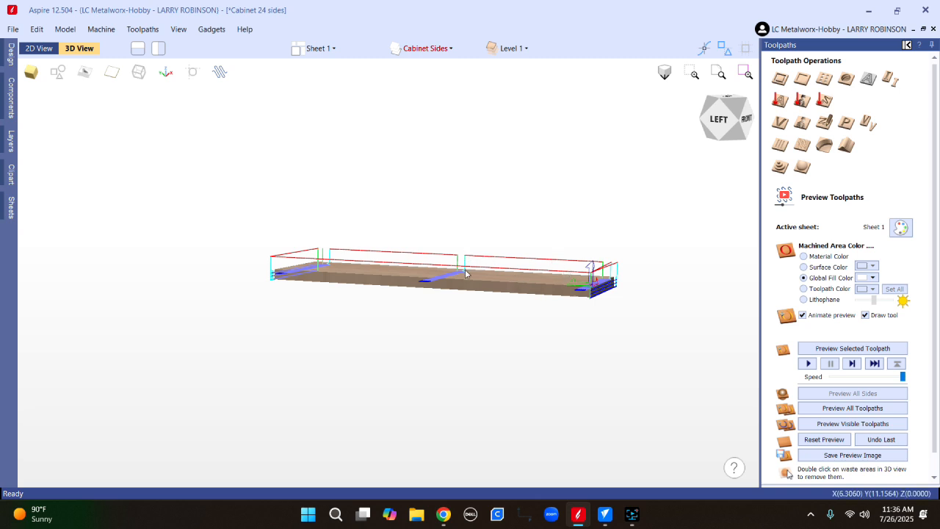
drag(568, 288, 492, 342)
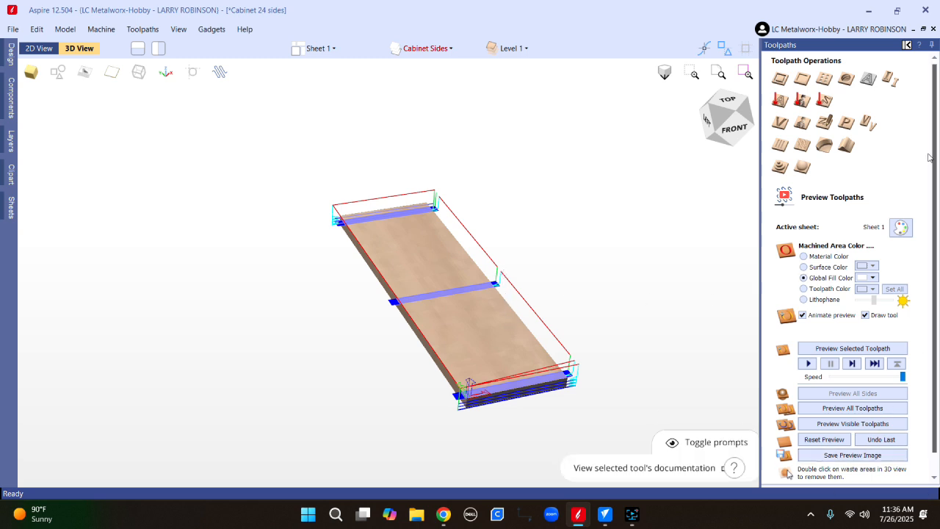
scroll(872, 293, down, 1)
click(893, 474)
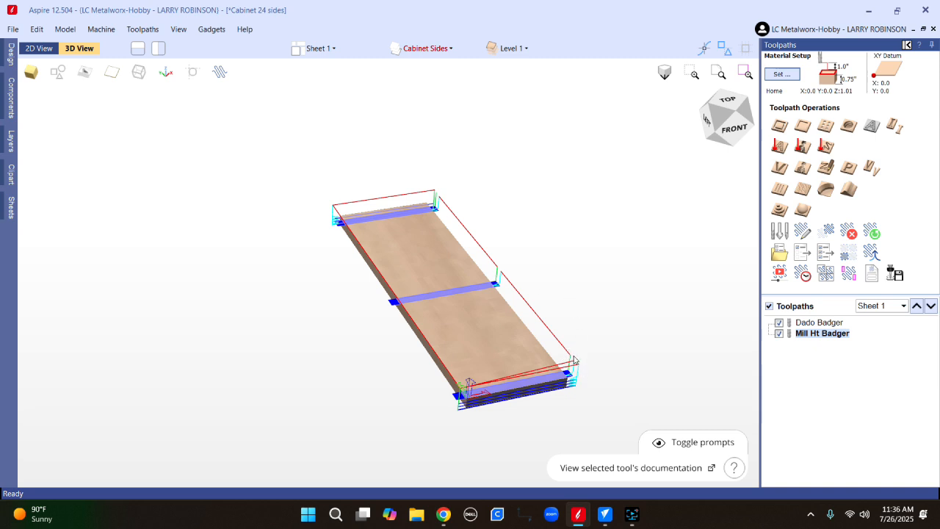
Review the material setup and closely examine the middle dado's toolpath passes at the board edge, leaving the setup without changes.
scroll(673, 342, down, 2)
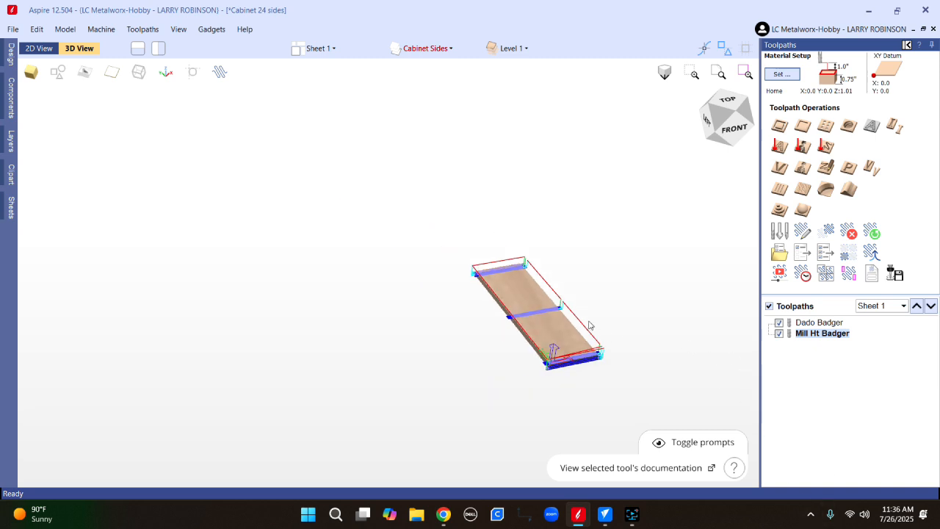
scroll(499, 307, up, 1)
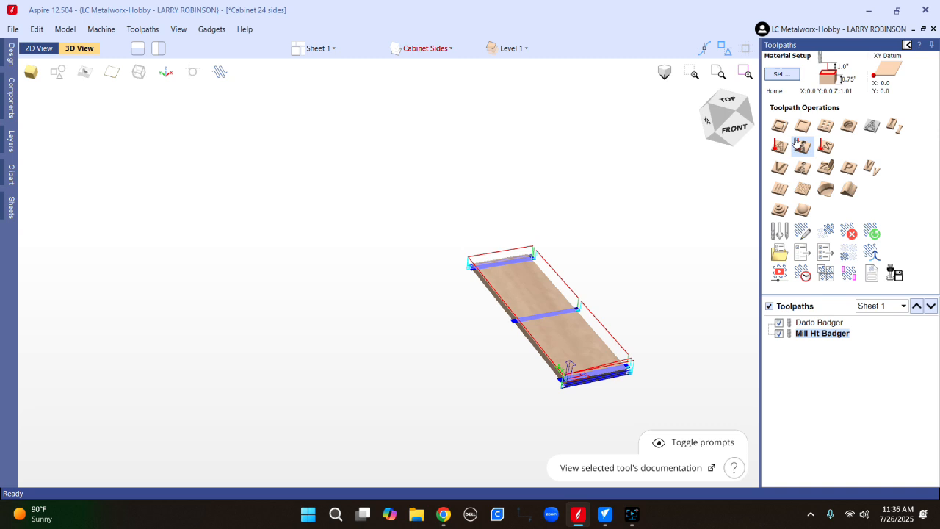
click(782, 76)
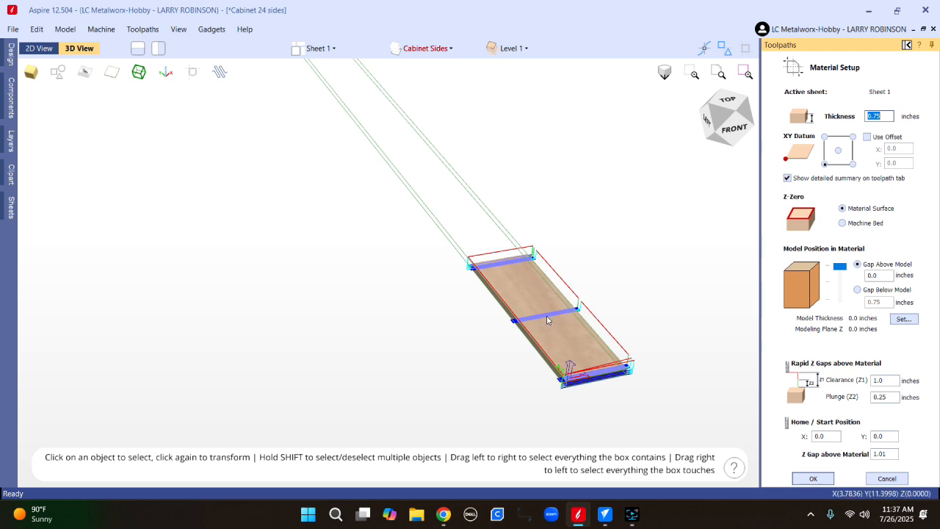
scroll(558, 319, up, 5)
drag(542, 287, 543, 158)
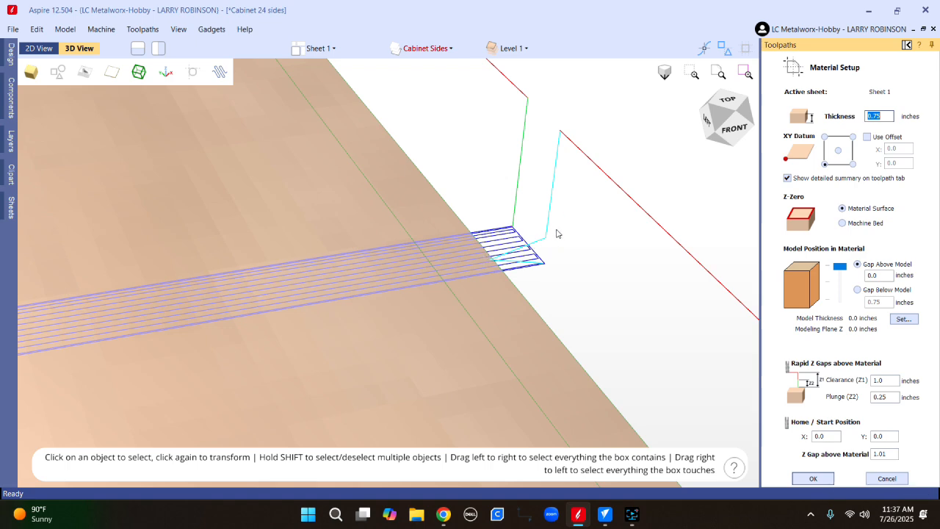
scroll(531, 254, up, 3)
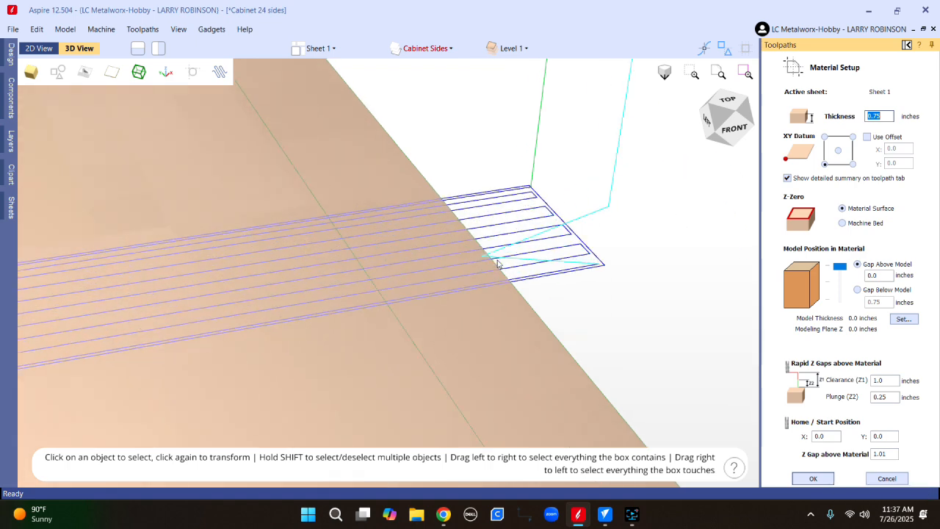
scroll(515, 255, up, 5)
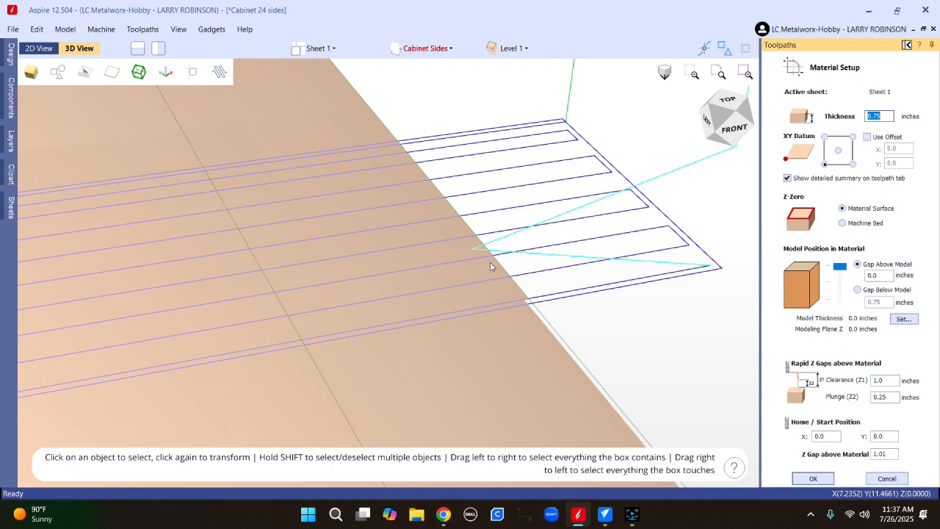
scroll(459, 299, up, 5)
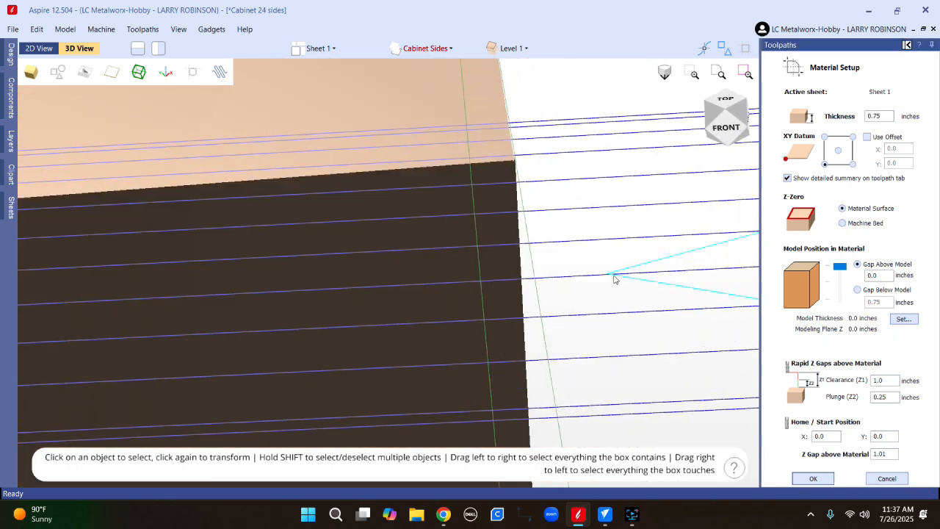
scroll(575, 254, down, 5)
drag(716, 340, 368, 248)
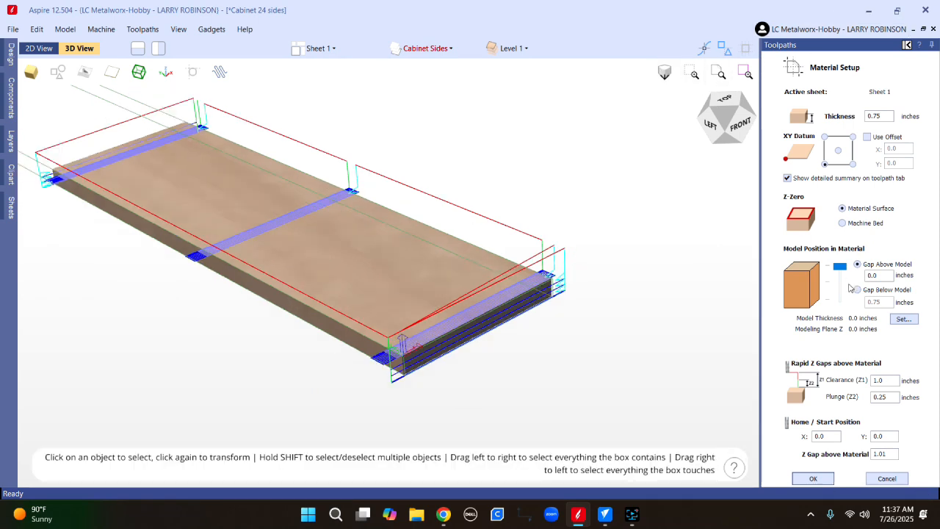
click(887, 478)
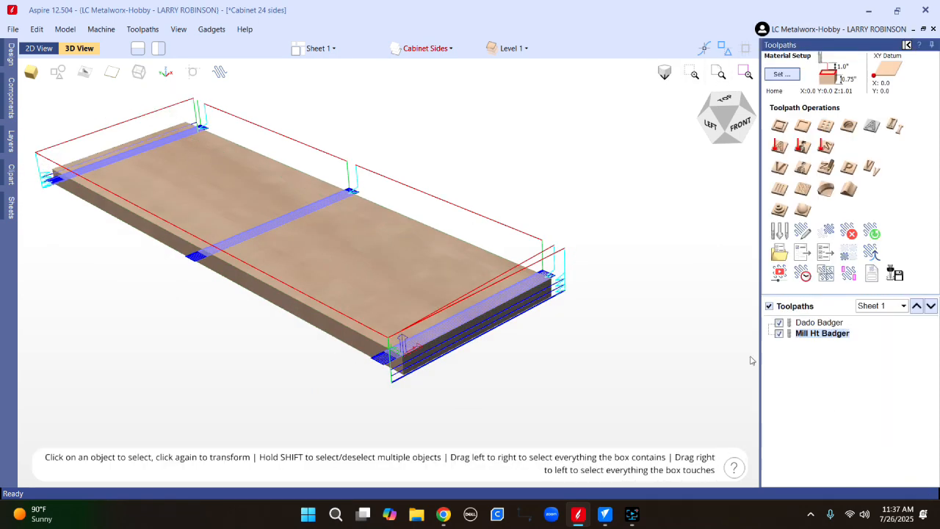
Save a VCarve-format copy as Cabinet 24 sides.crv in the Cabinets folder, replacing the existing file and accepting removal of incompatible features.
click(13, 30)
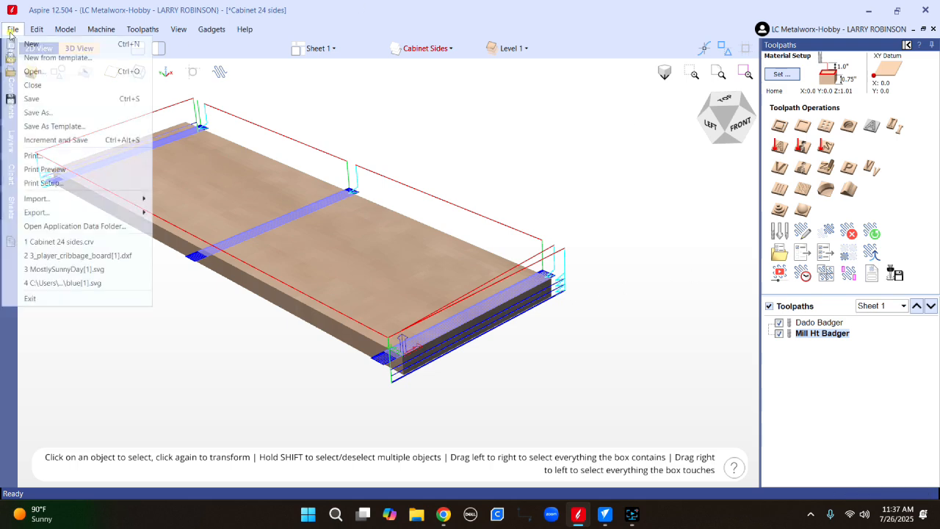
click(37, 112)
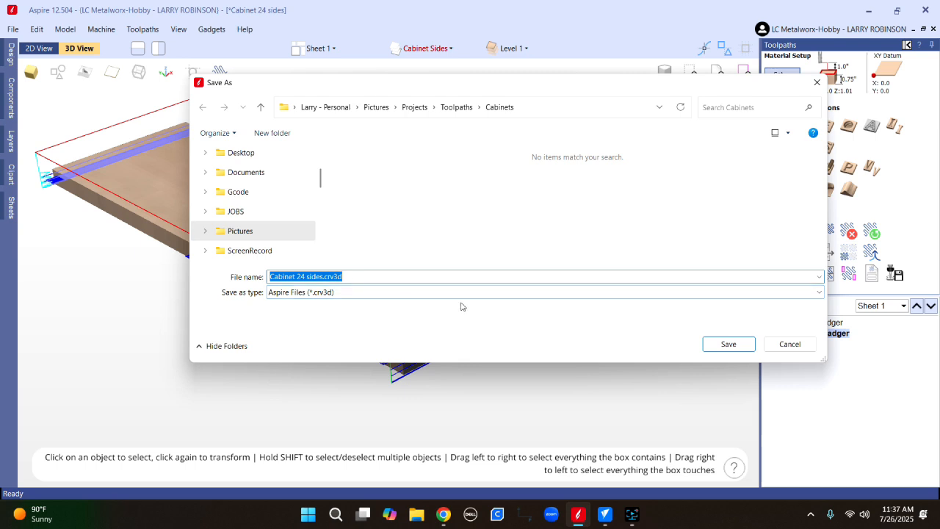
click(557, 295)
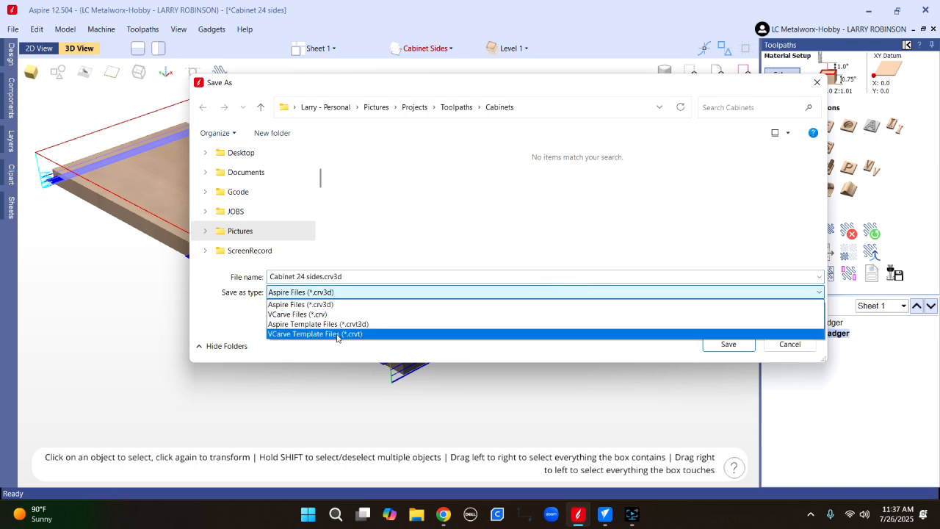
click(317, 314)
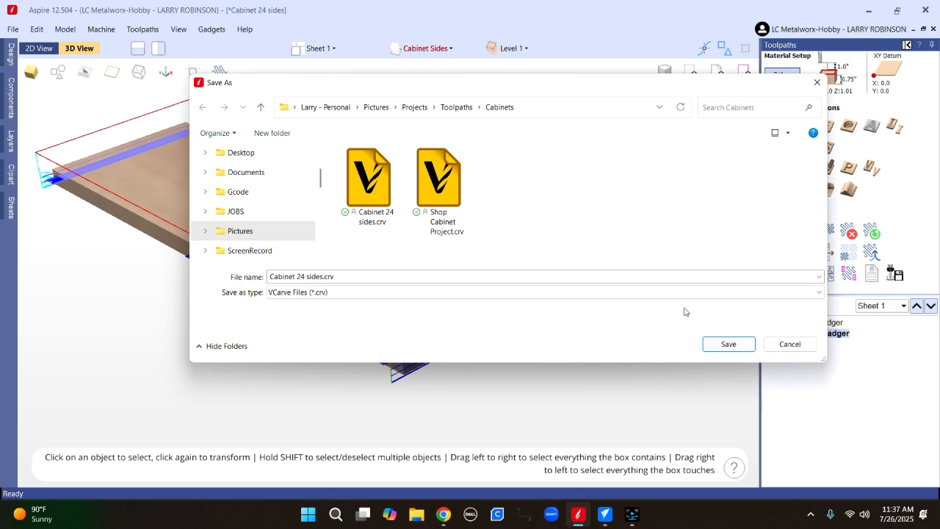
click(710, 345)
click(496, 258)
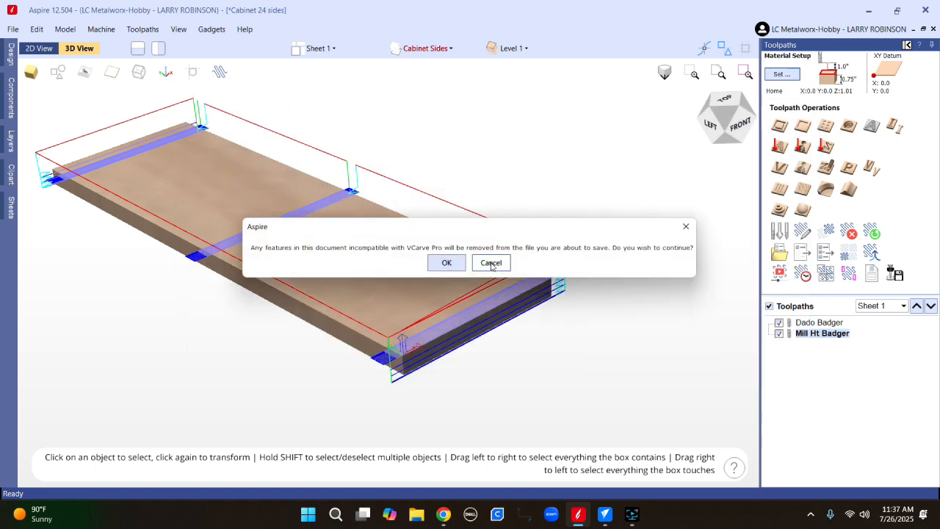
click(446, 263)
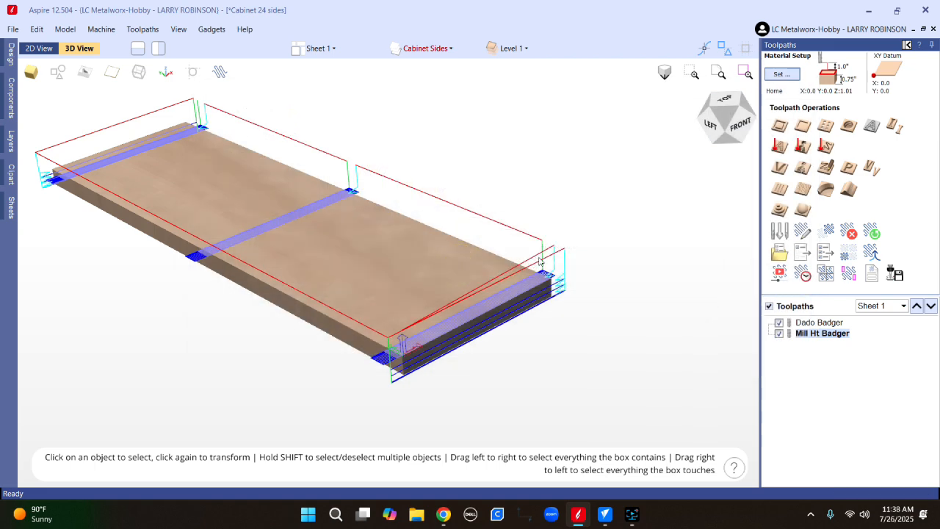
Close the program without saving the changes to the open Cabinet 24 sides document.
scroll(538, 235, down, 5)
scroll(538, 235, up, 2)
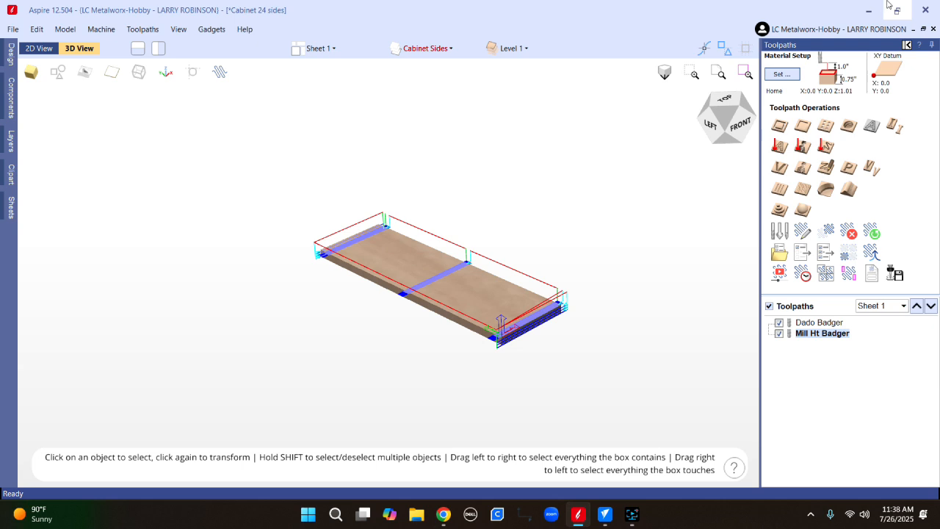
click(925, 10)
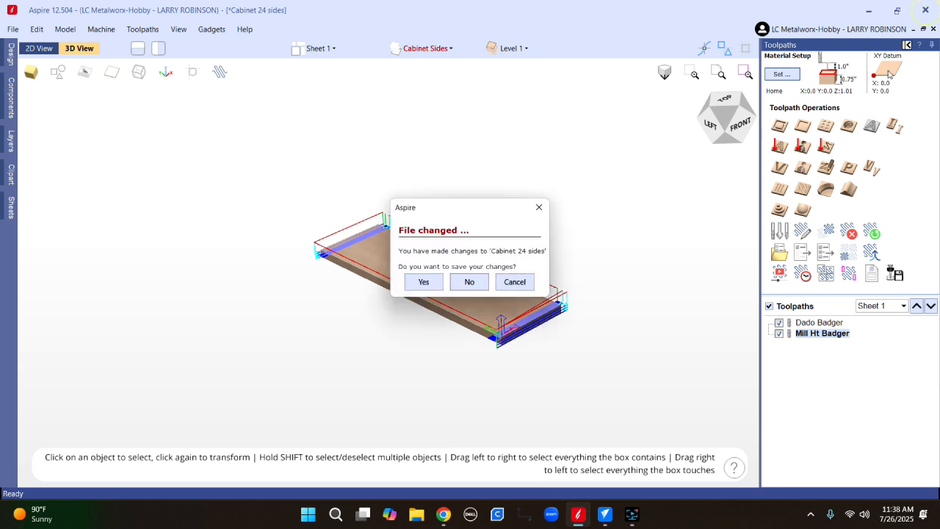
click(470, 285)
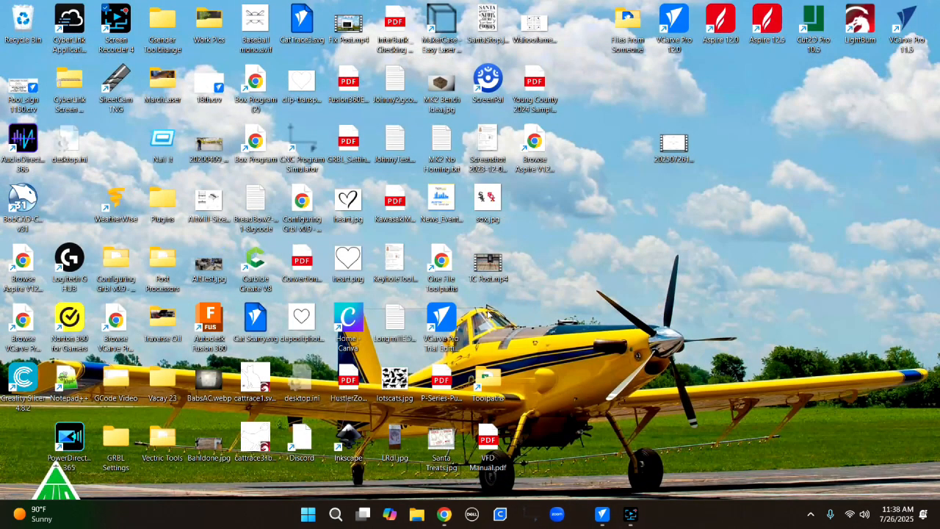
click(618, 514)
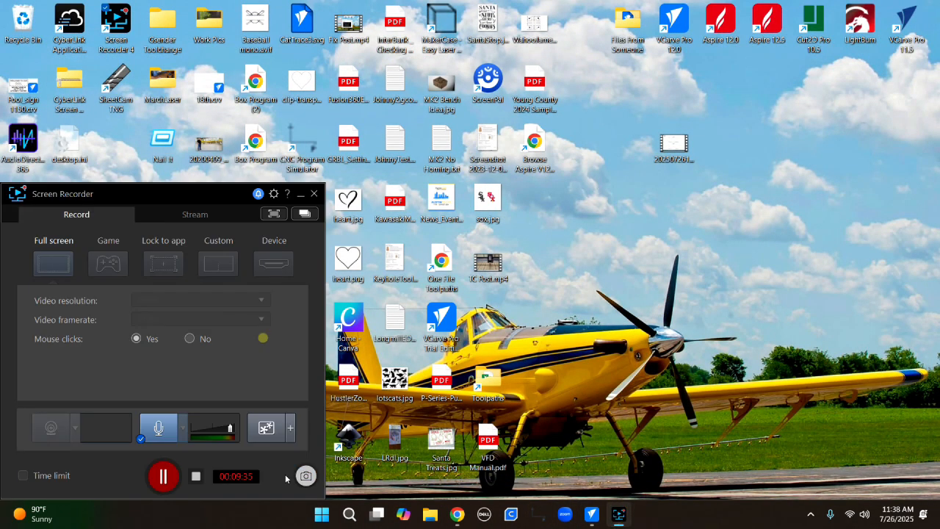